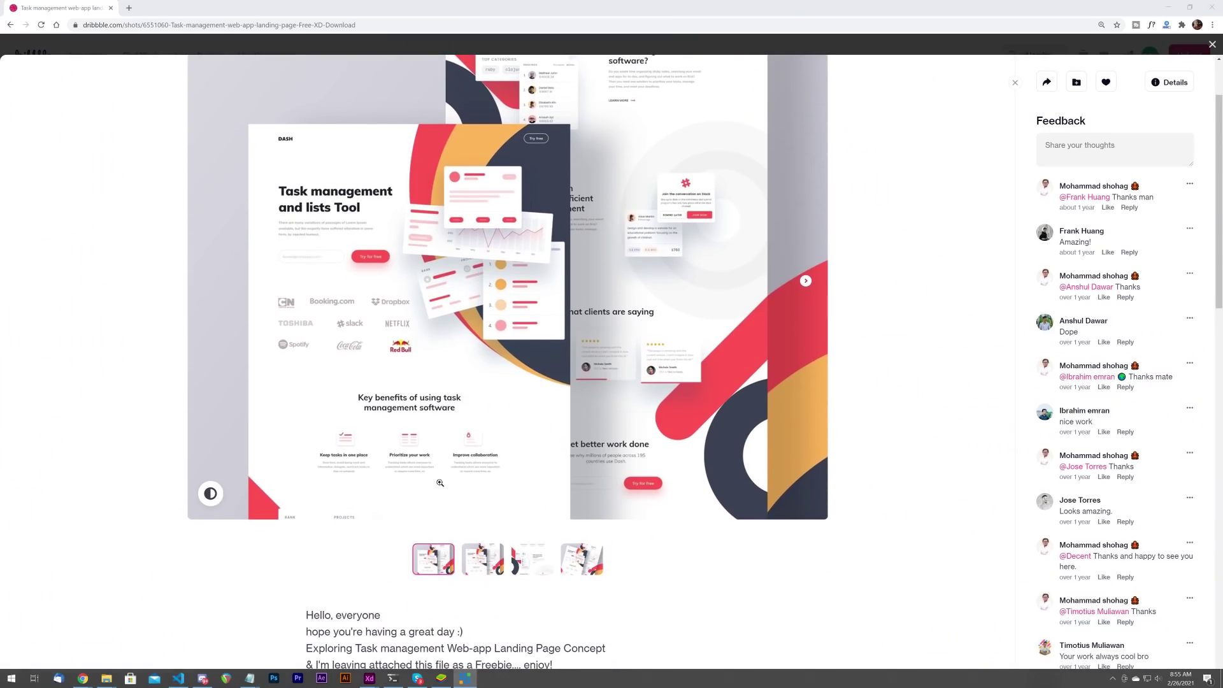
Open the DASH task management shot at full size and scroll through its sections.
{"action": "left_click", "coordinate": [453, 366]}
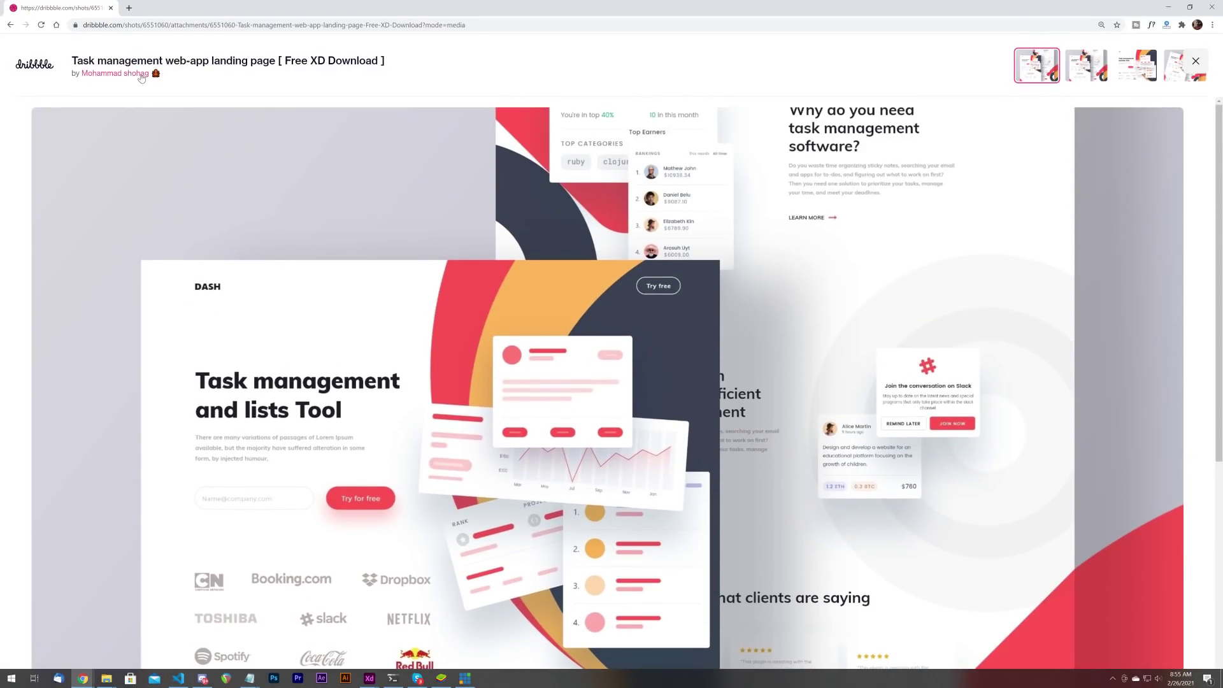
{"action": "scroll", "coordinate": [522, 318], "scroll_direction": "down", "scroll_amount": 4}
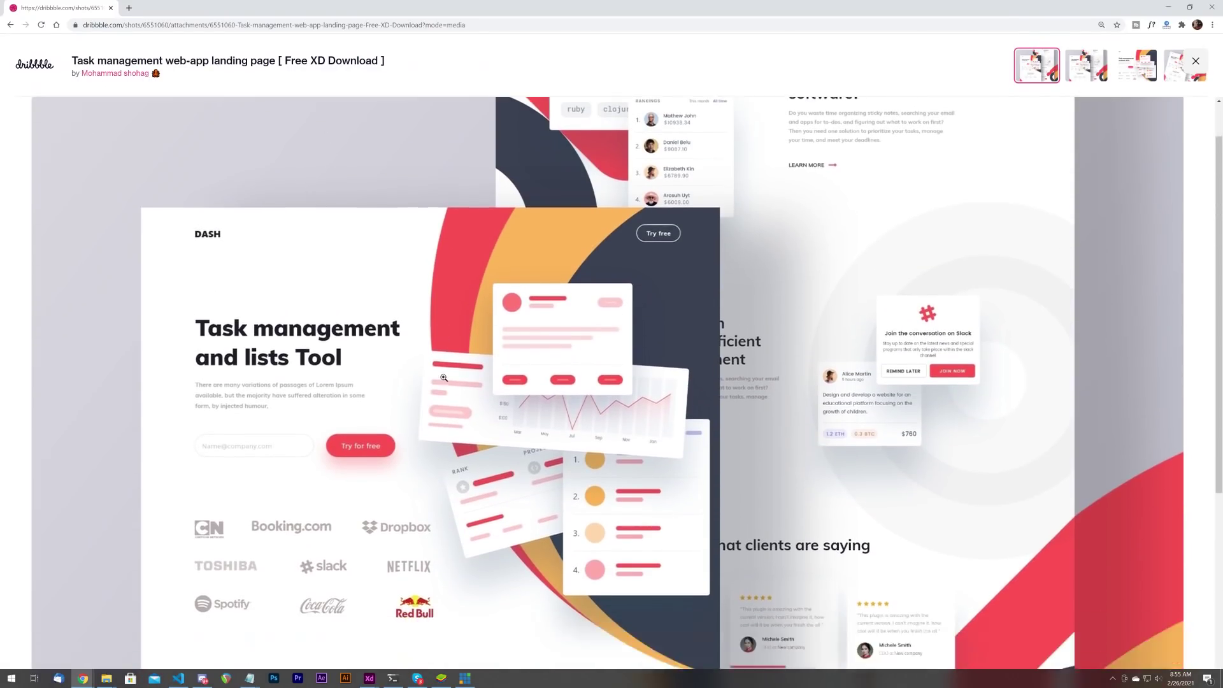
{"action": "scroll", "coordinate": [523, 318], "scroll_direction": "up", "scroll_amount": 2}
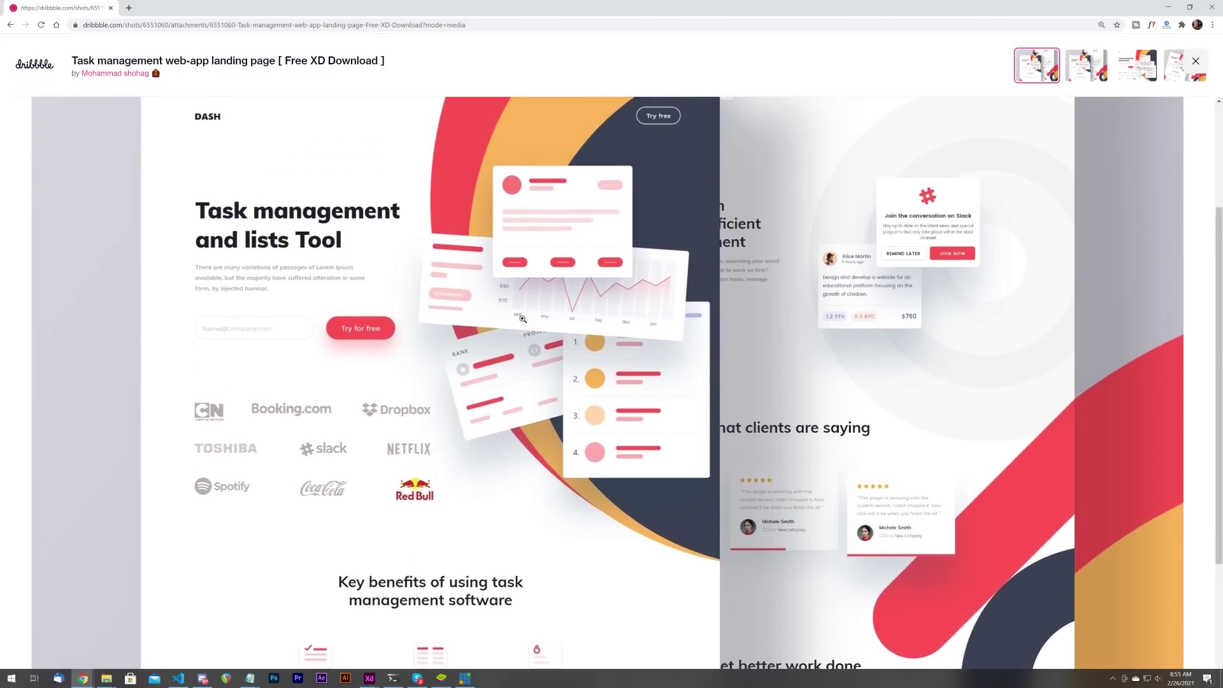
{"action": "scroll", "coordinate": [553, 276], "scroll_direction": "down", "scroll_amount": 2}
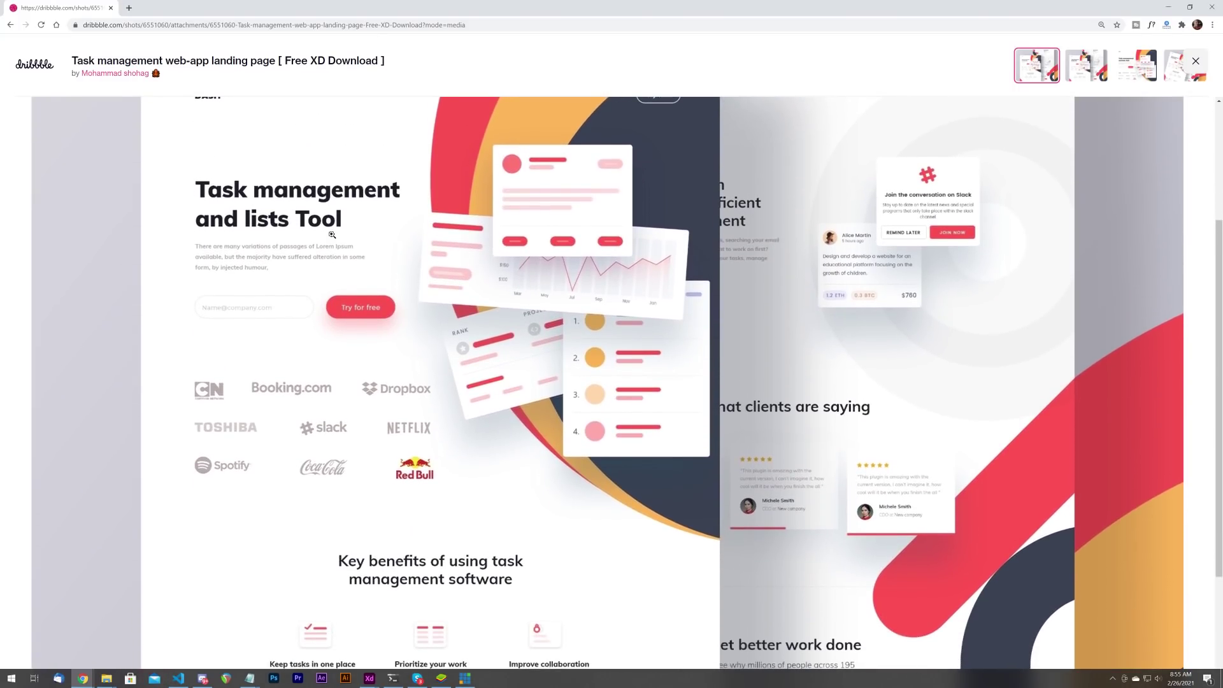
{"action": "scroll", "coordinate": [252, 306], "scroll_direction": "up", "scroll_amount": 2}
{"action": "scroll", "coordinate": [267, 415], "scroll_direction": "down", "scroll_amount": 3}
{"action": "scroll", "coordinate": [267, 415], "scroll_direction": "down", "scroll_amount": 1}
{"action": "scroll", "coordinate": [319, 418], "scroll_direction": "up", "scroll_amount": 6}
{"action": "scroll", "coordinate": [372, 419], "scroll_direction": "down", "scroll_amount": 3}
{"action": "scroll", "coordinate": [371, 419], "scroll_direction": "down", "scroll_amount": 3}
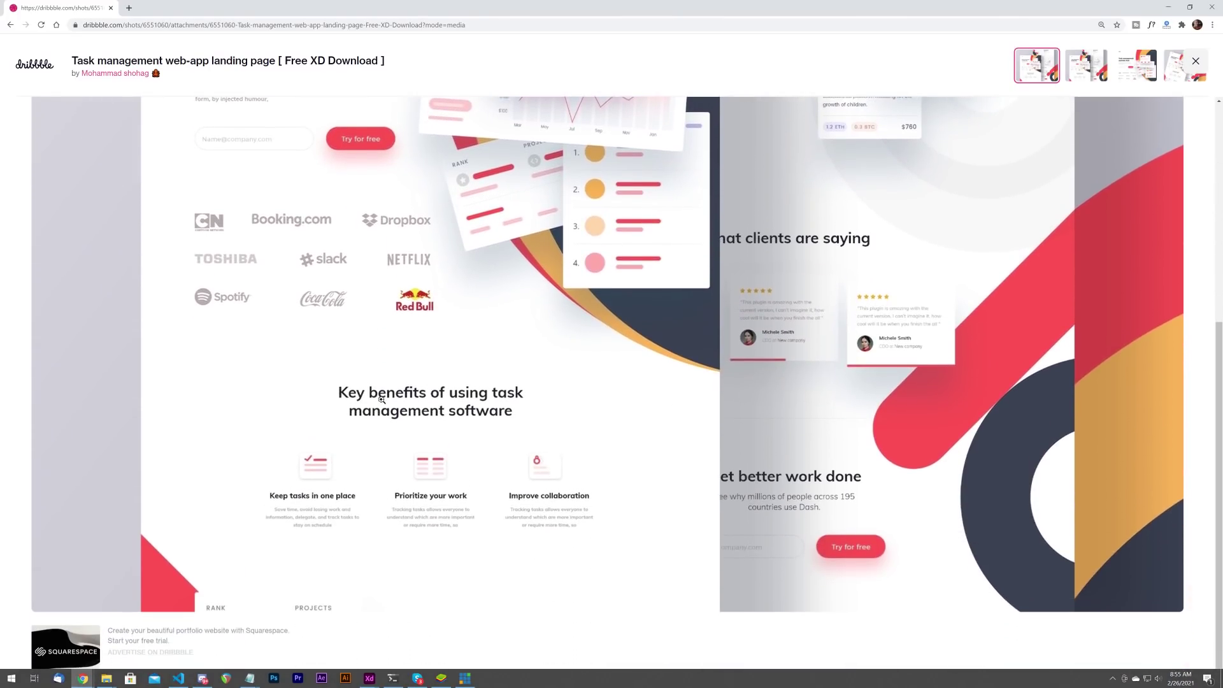
{"action": "scroll", "coordinate": [388, 469], "scroll_direction": "up", "scroll_amount": 4}
{"action": "scroll", "coordinate": [388, 470], "scroll_direction": "up", "scroll_amount": 1}
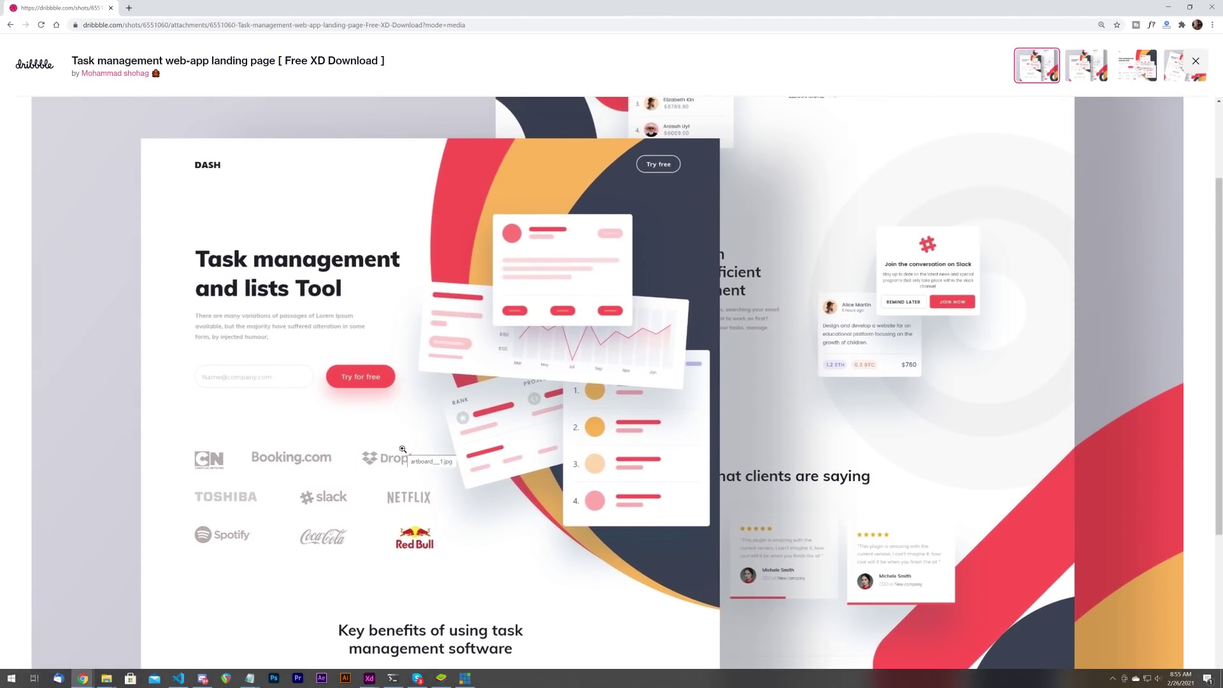
{"action": "scroll", "coordinate": [448, 411], "scroll_direction": "down", "scroll_amount": 5}
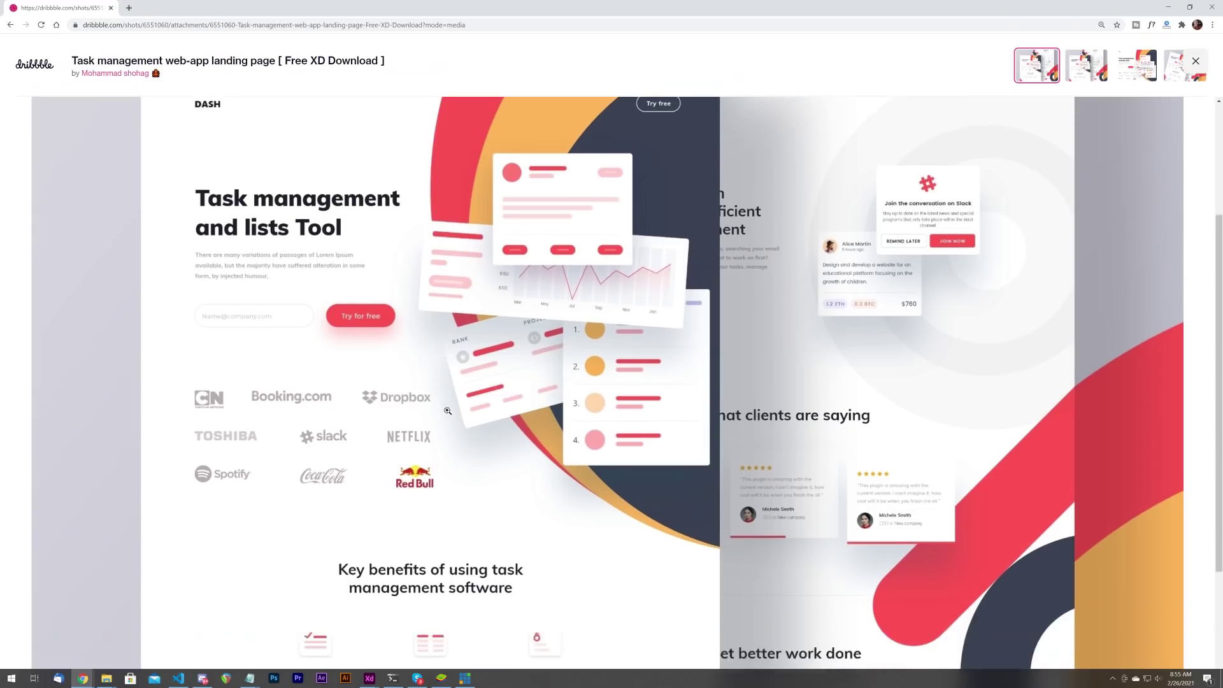
{"action": "scroll", "coordinate": [450, 458], "scroll_direction": "up", "scroll_amount": 3}
{"action": "scroll", "coordinate": [451, 458], "scroll_direction": "up", "scroll_amount": 2}
{"action": "scroll", "coordinate": [450, 458], "scroll_direction": "down", "scroll_amount": 2}
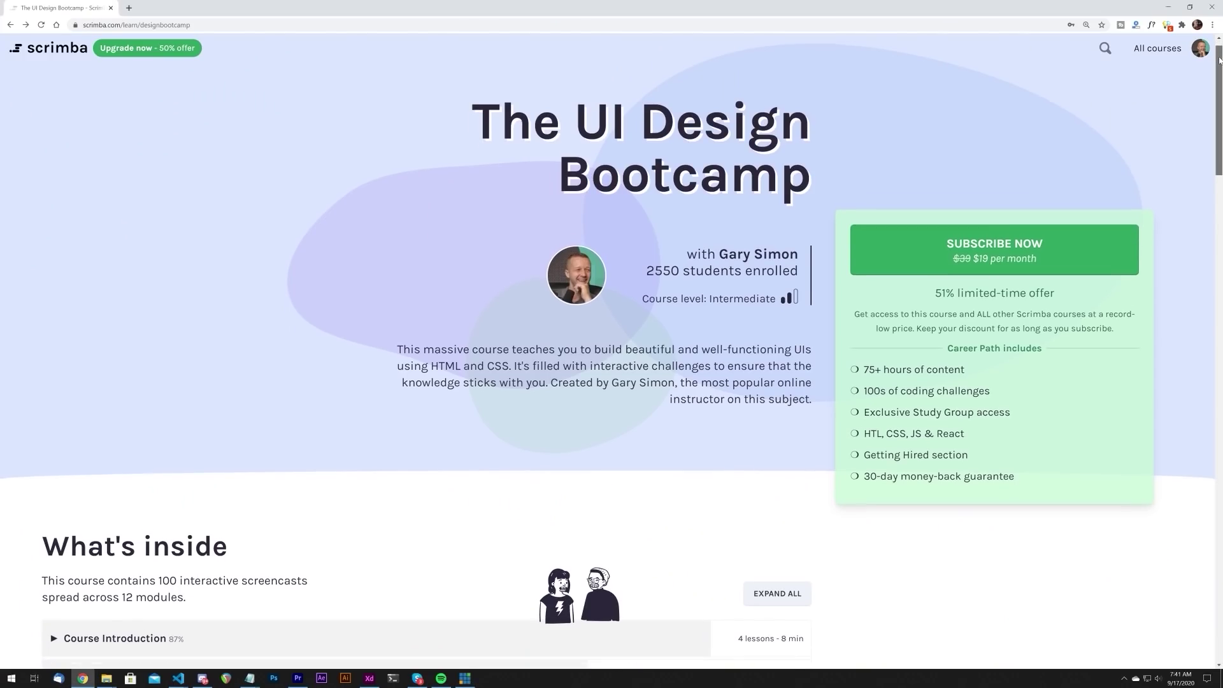
Skim the lesson's hero, image-section and testimonials code, then go back to the course page.
{"action": "left_click_drag", "start_coordinate": [1219, 60], "coordinate": [1217, 177]}
{"action": "scroll", "coordinate": [1068, 207], "scroll_direction": "up", "scroll_amount": 1}
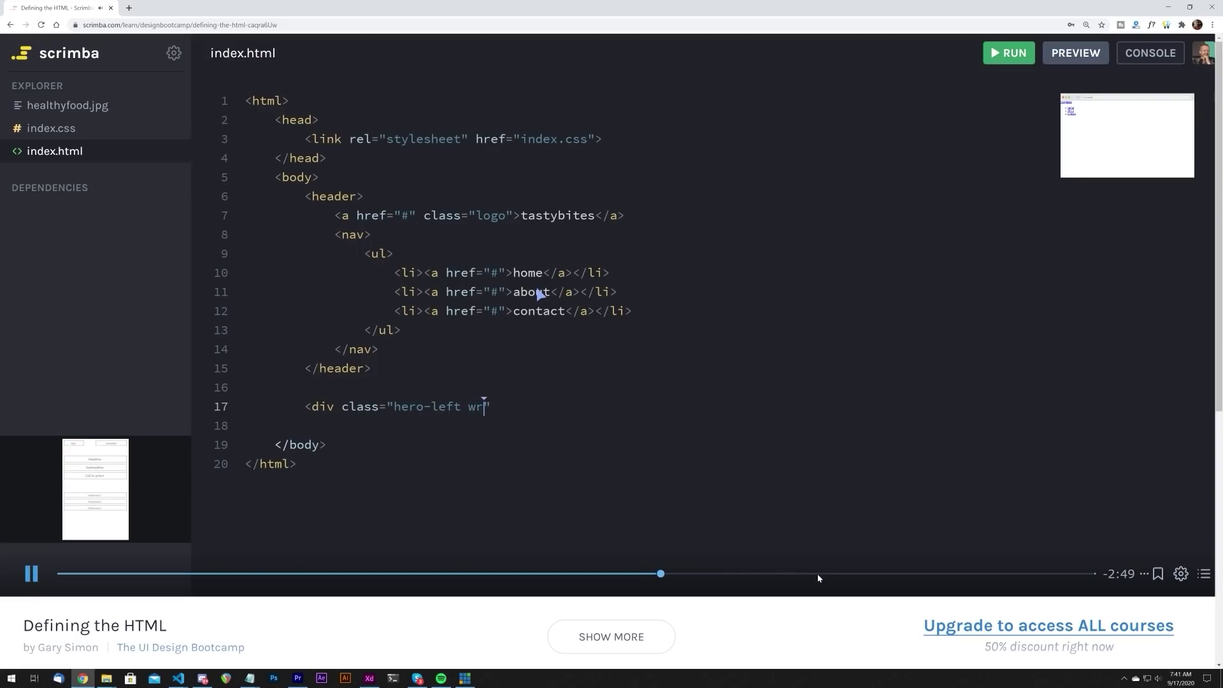
{"action": "left_click", "coordinate": [818, 575]}
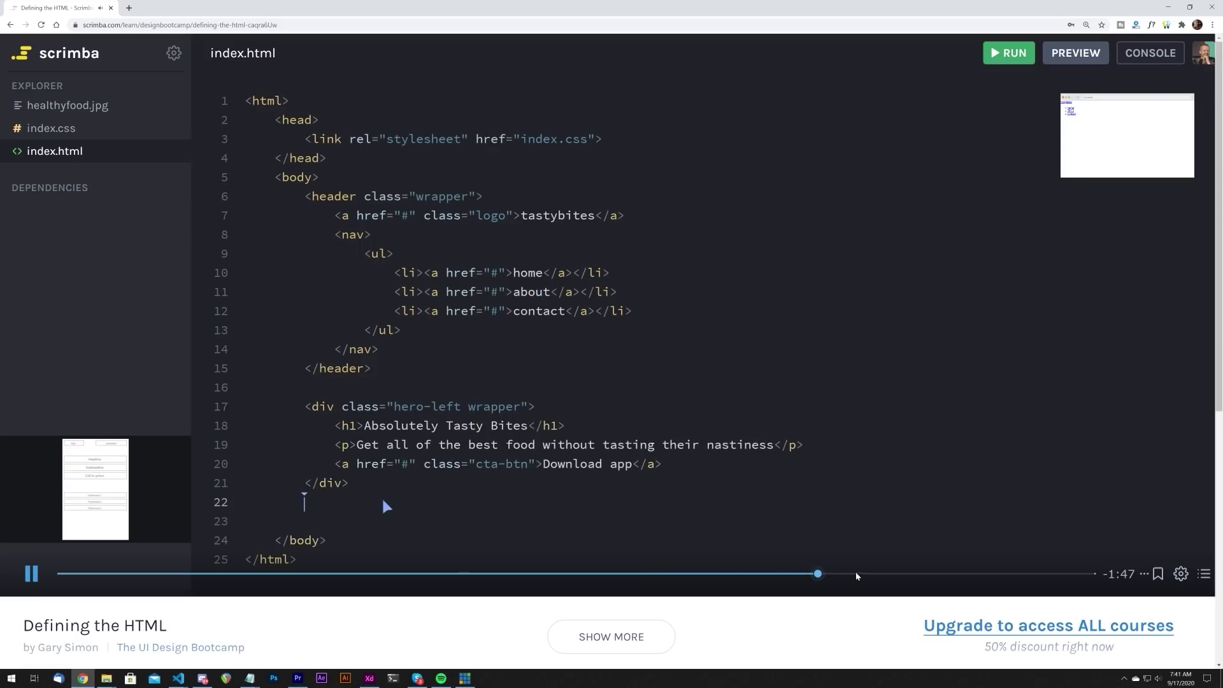
{"action": "left_click", "coordinate": [928, 574]}
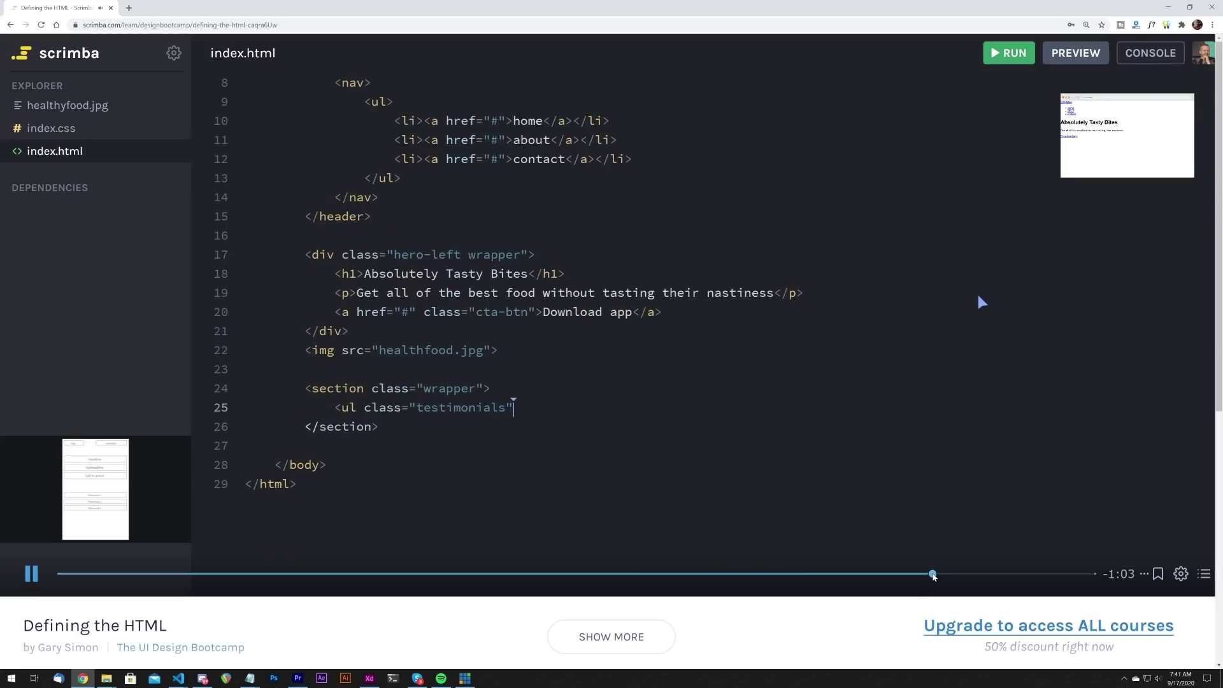
{"action": "left_click", "coordinate": [1038, 574]}
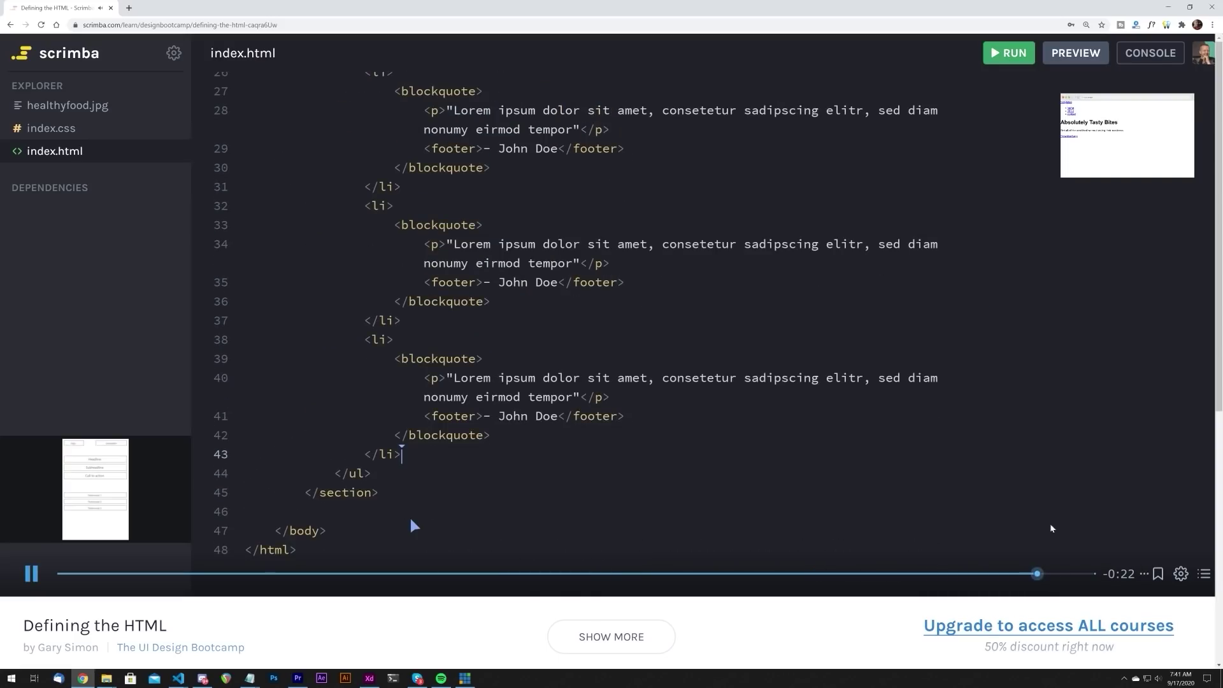
{"action": "left_click", "coordinate": [10, 25]}
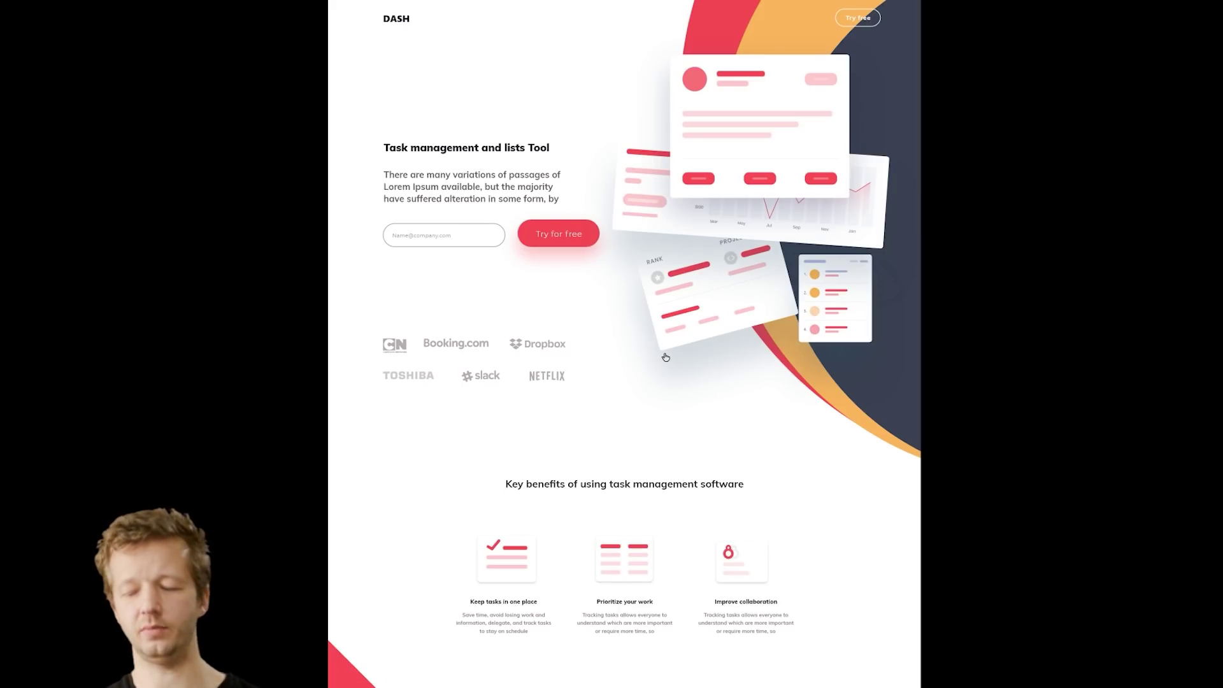
Advance two DASH variants to the one with the off-edge illustration and left-aligned benefits heading.
{"action": "left_click", "coordinate": [668, 312]}
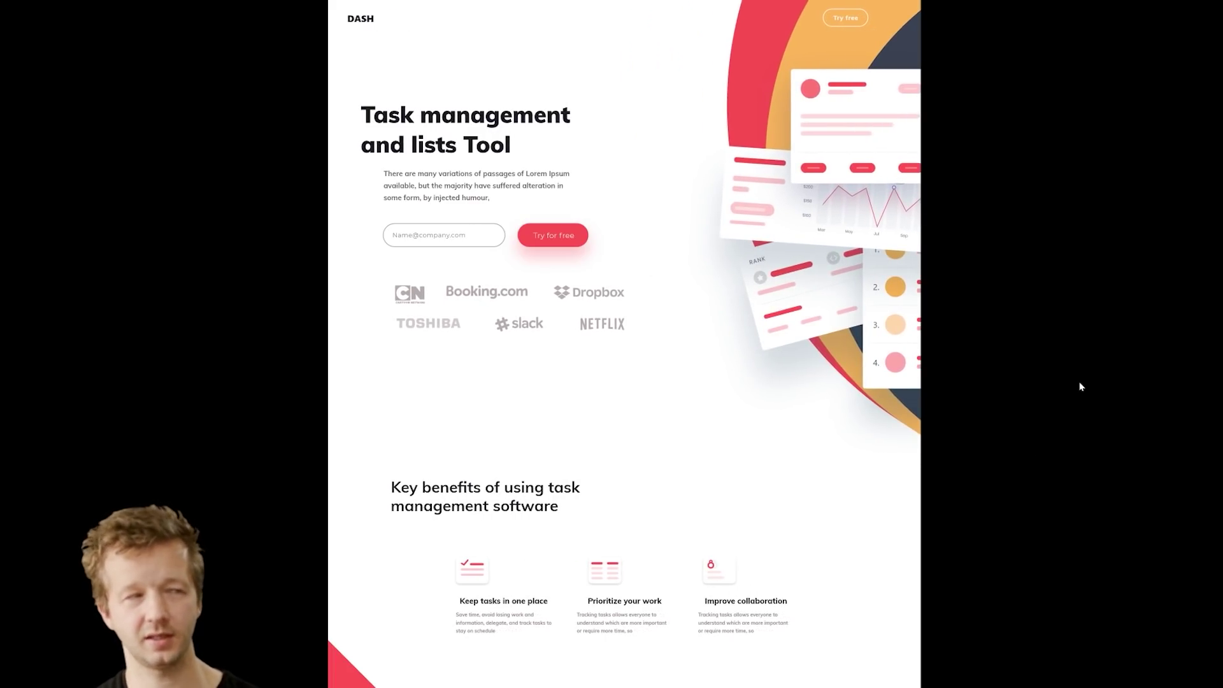
{"action": "left_click", "coordinate": [740, 451]}
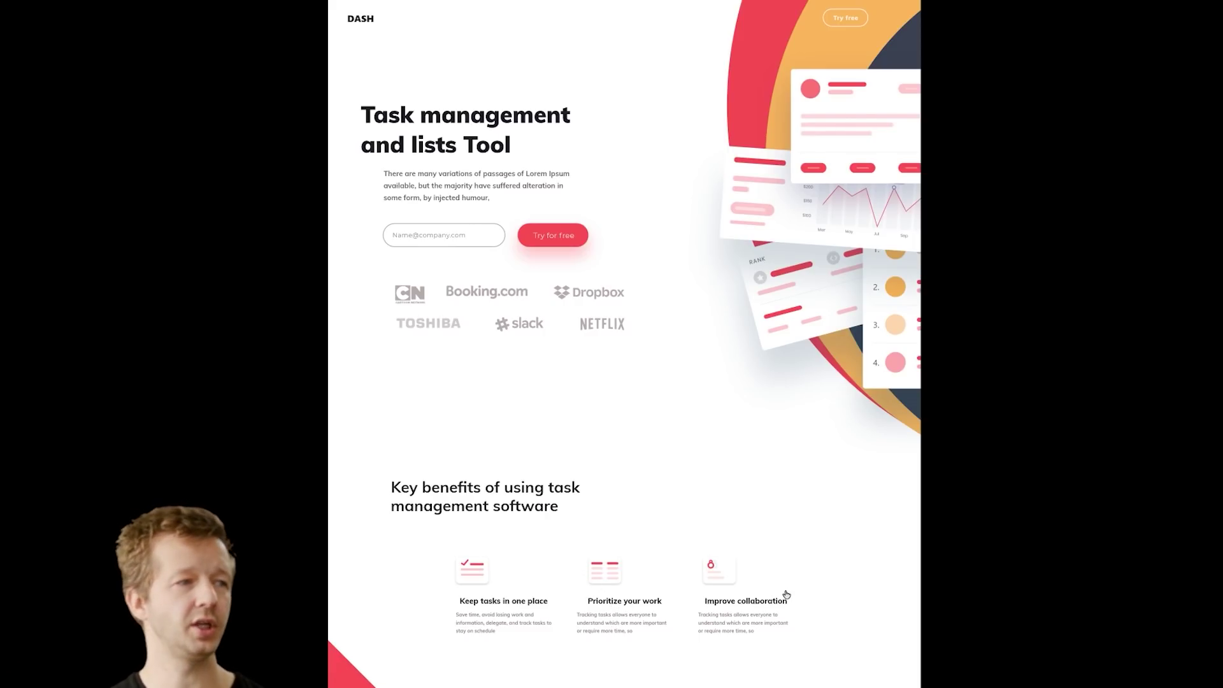
Cycle forward four DASH artboard images to reach the low-contrast grey-heading version.
{"action": "key", "text": "Right"}
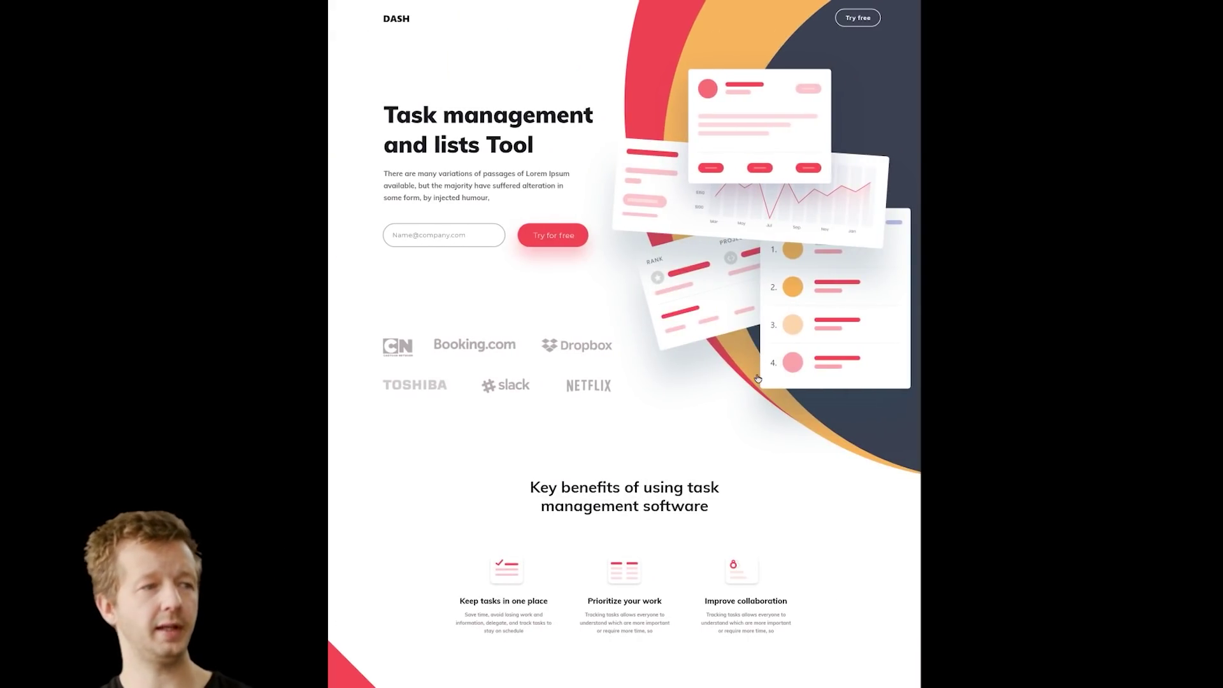
{"action": "key", "text": "Right"}
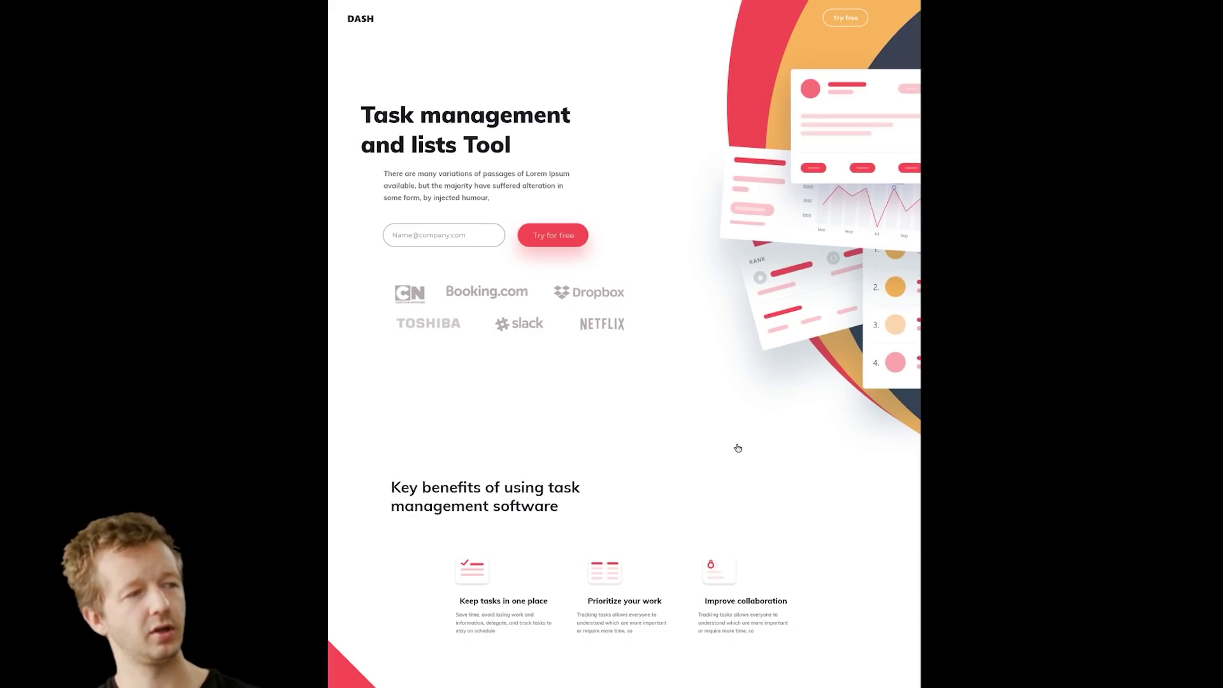
{"action": "key", "text": "Right"}
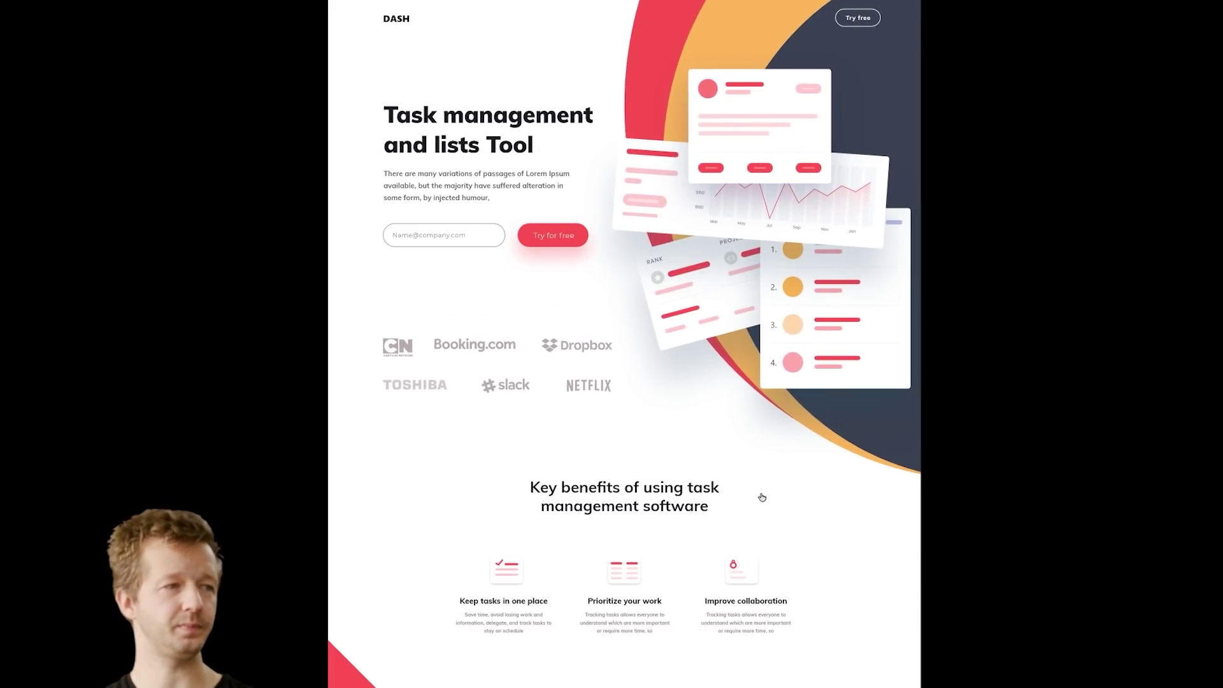
{"action": "key", "text": "Right"}
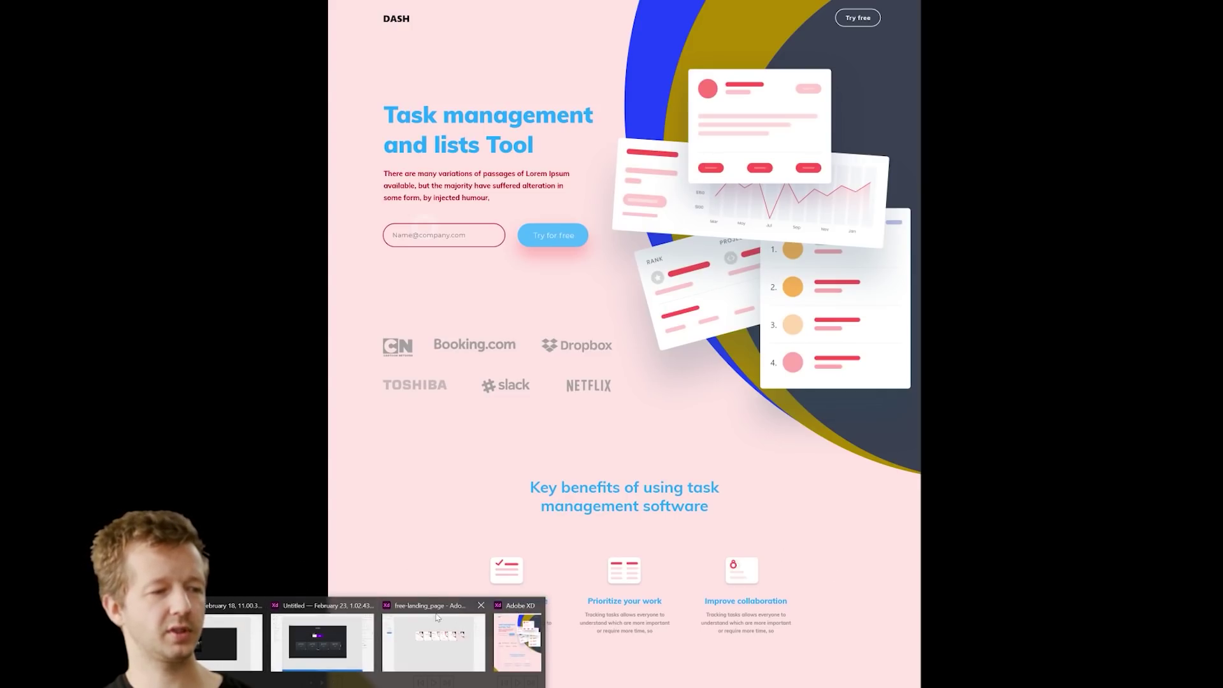
Return to the XD design file and pan across Home – 13 through Home – 17.
{"action": "left_click", "coordinate": [306, 637]}
{"action": "scroll", "coordinate": [688, 355], "scroll_direction": "up", "scroll_amount": 4}
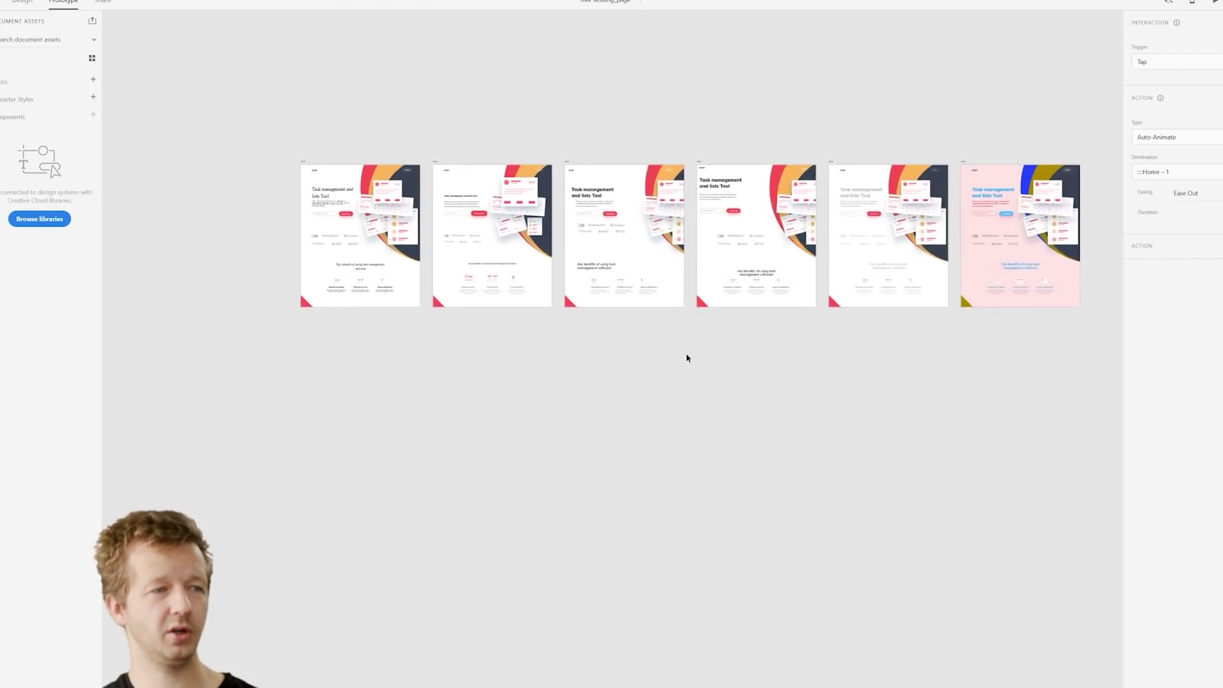
{"action": "left_click_drag", "start_coordinate": [568, 323], "coordinate": [530, 453]}
{"action": "scroll", "coordinate": [530, 454], "scroll_direction": "up", "scroll_amount": 5}
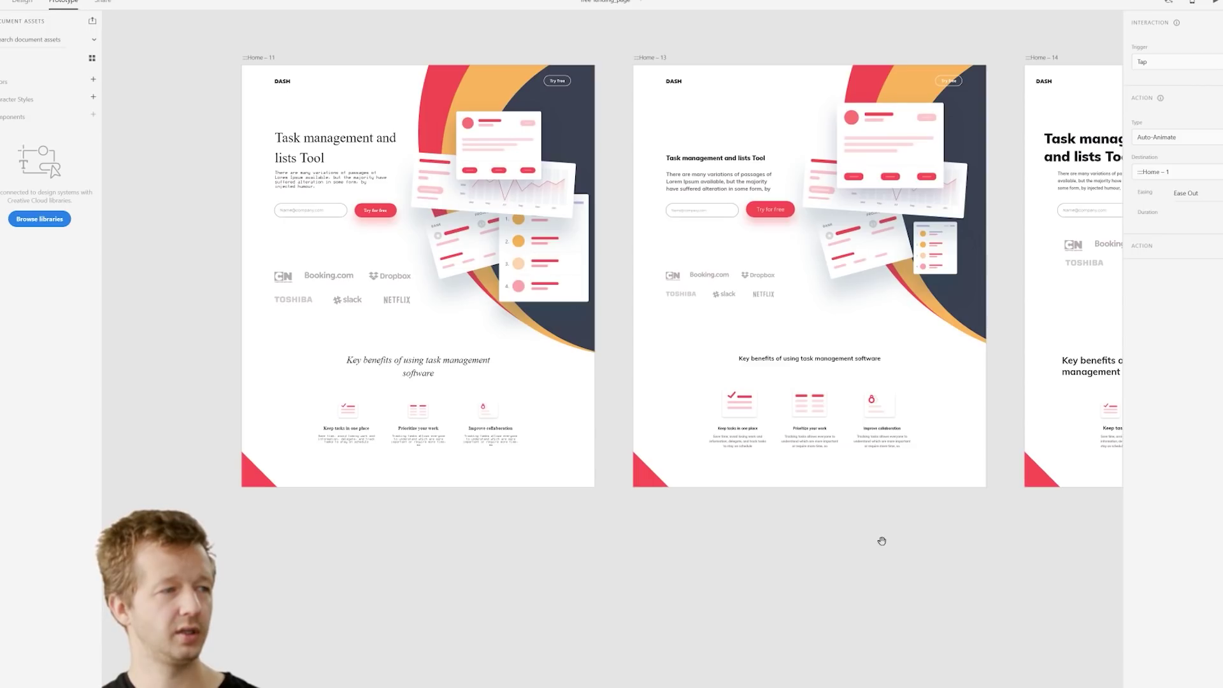
{"action": "left_click_drag", "start_coordinate": [883, 538], "coordinate": [373, 554]}
{"action": "left_click_drag", "start_coordinate": [843, 554], "coordinate": [390, 554]}
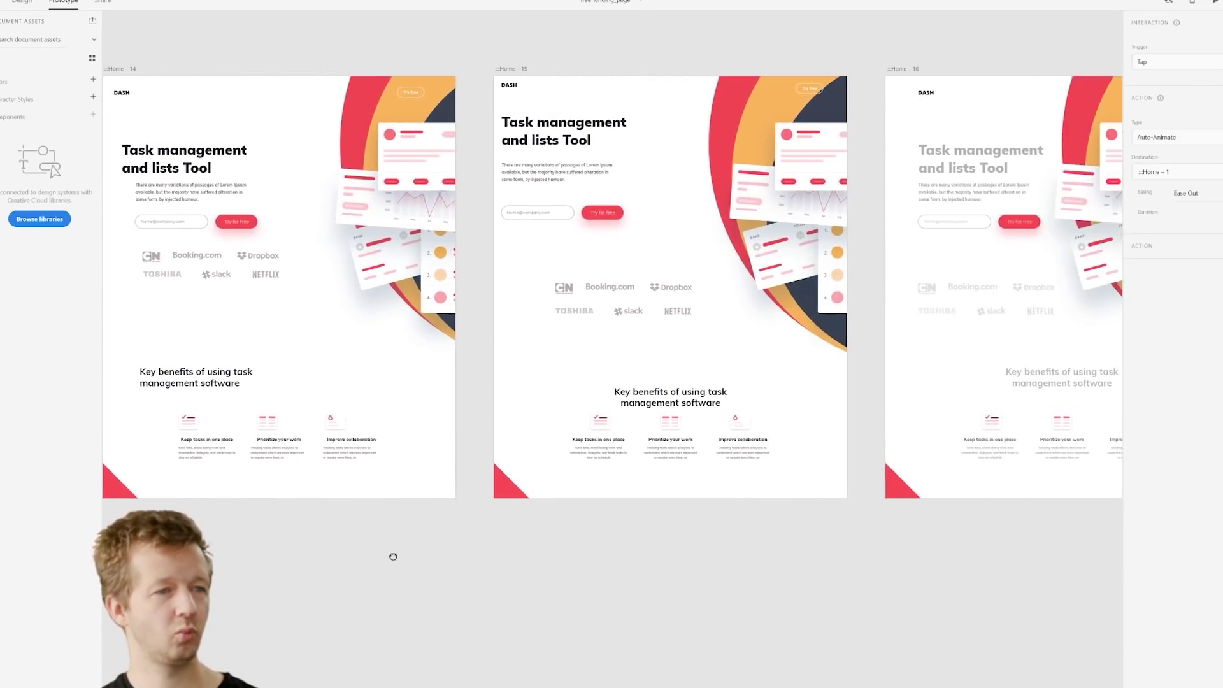
{"action": "left_click_drag", "start_coordinate": [901, 592], "coordinate": [652, 565]}
Pan back over Home – 14 to 16, then centre and zoom in on Home – 17.
{"action": "left_click_drag", "start_coordinate": [267, 571], "coordinate": [695, 567]}
{"action": "left_click_drag", "start_coordinate": [261, 565], "coordinate": [691, 557]}
{"action": "left_click_drag", "start_coordinate": [928, 546], "coordinate": [422, 557]}
{"action": "left_click_drag", "start_coordinate": [822, 560], "coordinate": [233, 564]}
{"action": "left_click_drag", "start_coordinate": [560, 568], "coordinate": [344, 588]}
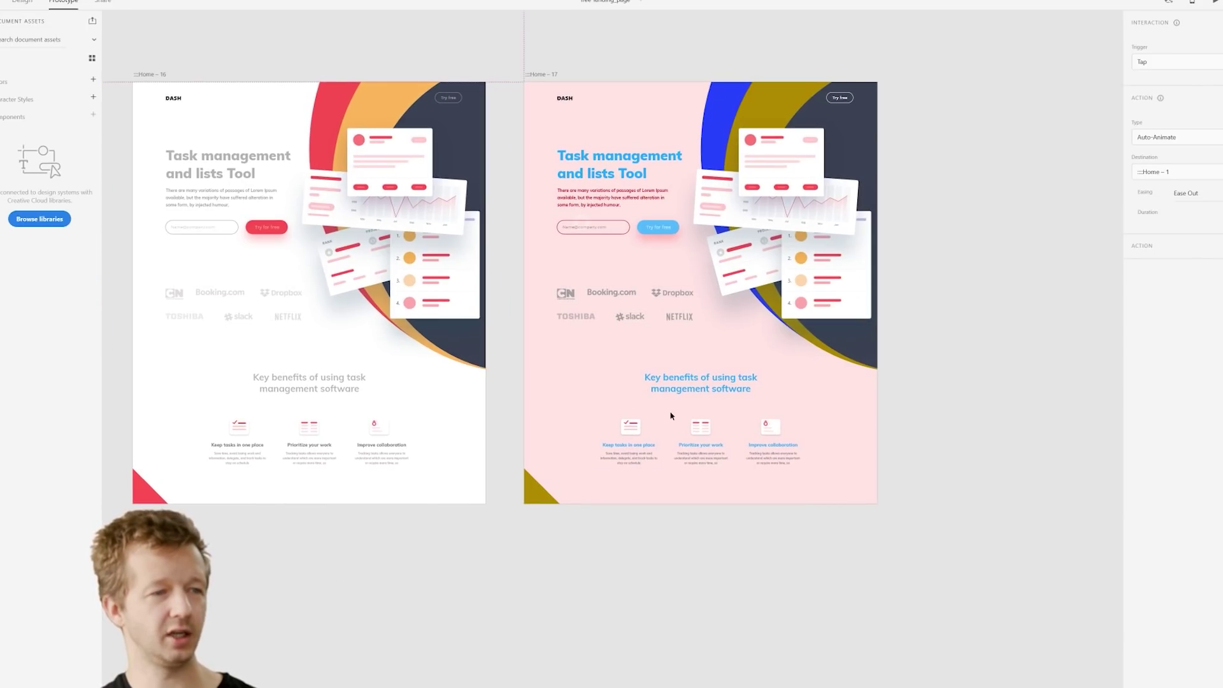
{"action": "scroll", "coordinate": [634, 414], "scroll_direction": "up", "scroll_amount": 2}
{"action": "left_click_drag", "start_coordinate": [667, 358], "coordinate": [531, 447]}
{"action": "scroll", "coordinate": [491, 312], "scroll_direction": "up", "scroll_amount": 2}
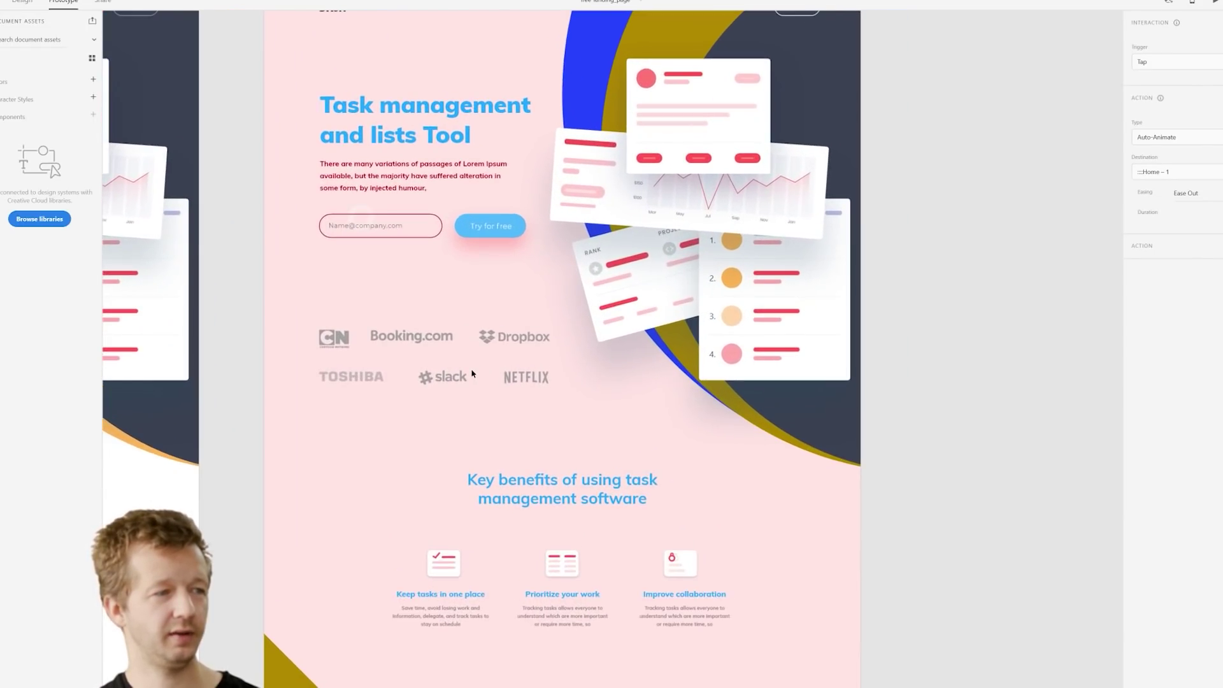
{"action": "scroll", "coordinate": [472, 374], "scroll_direction": "down", "scroll_amount": 2}
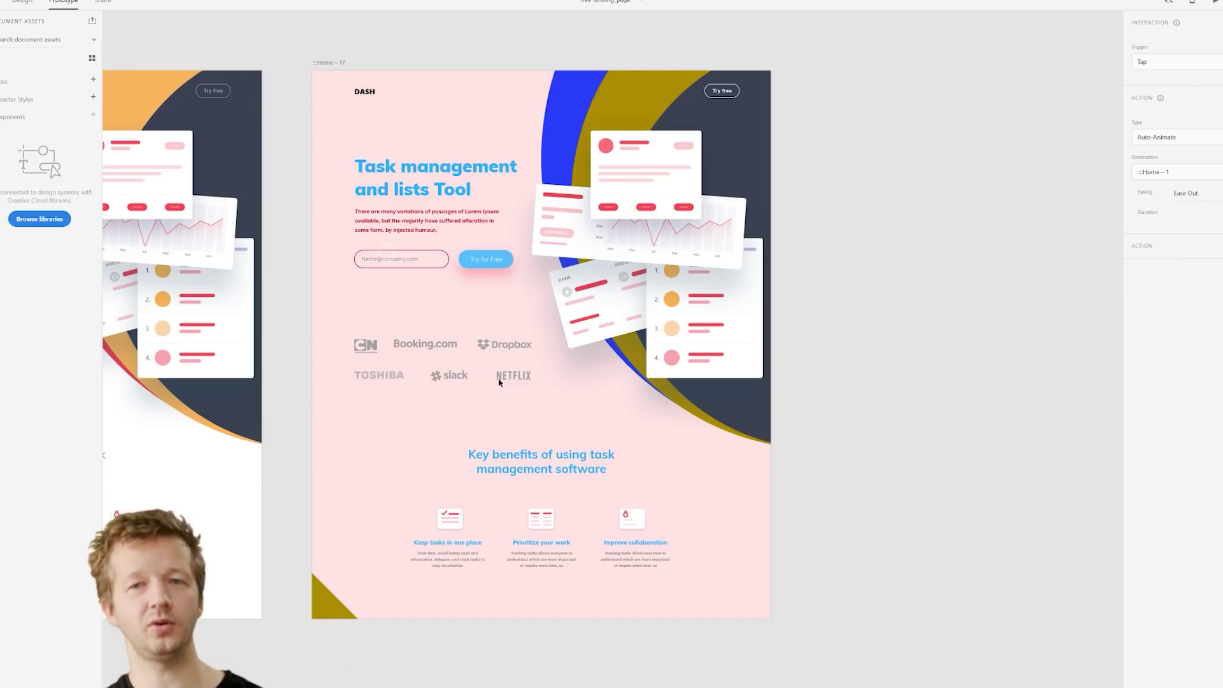
Select the Home – 17 artboard and set its background fill to white.
{"action": "left_click", "coordinate": [330, 65]}
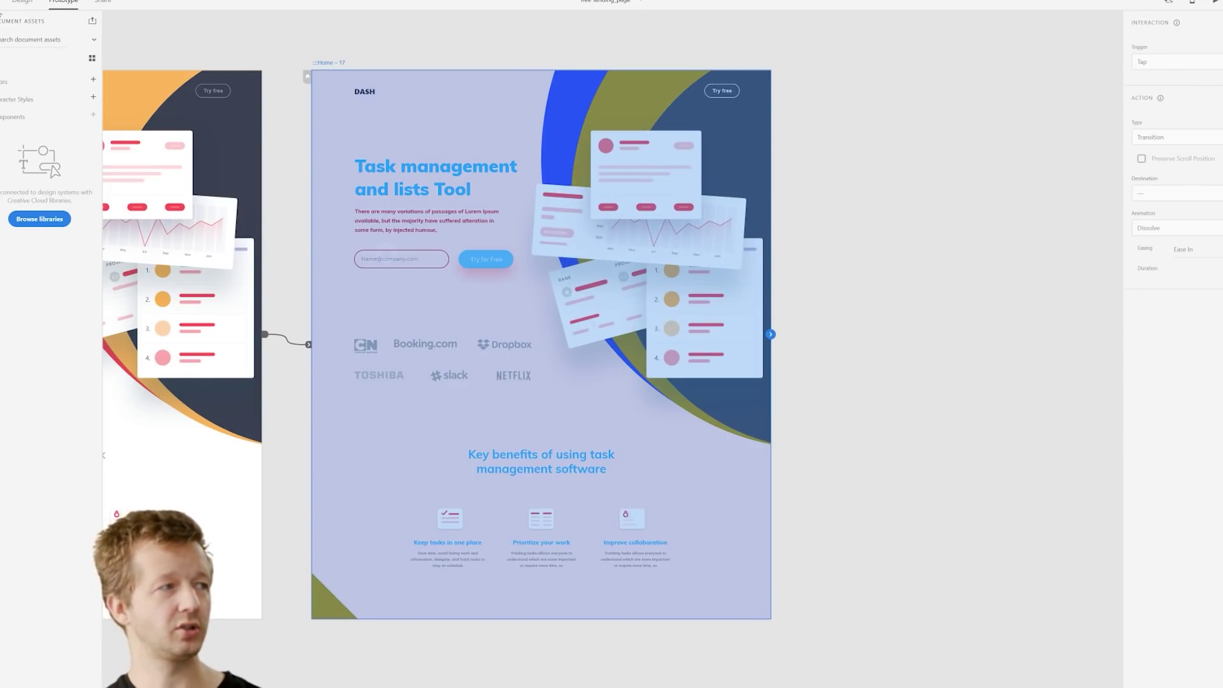
{"action": "left_click", "coordinate": [19, 2]}
{"action": "left_click", "coordinate": [1156, 317]}
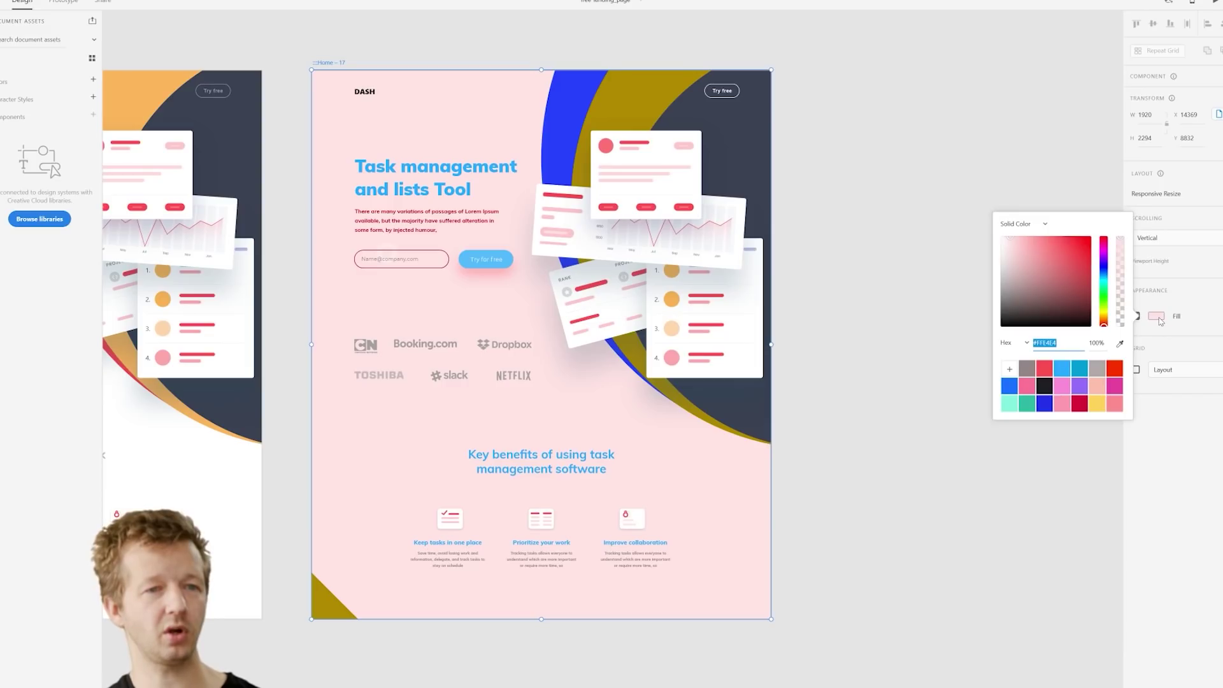
{"action": "left_click", "coordinate": [964, 168]}
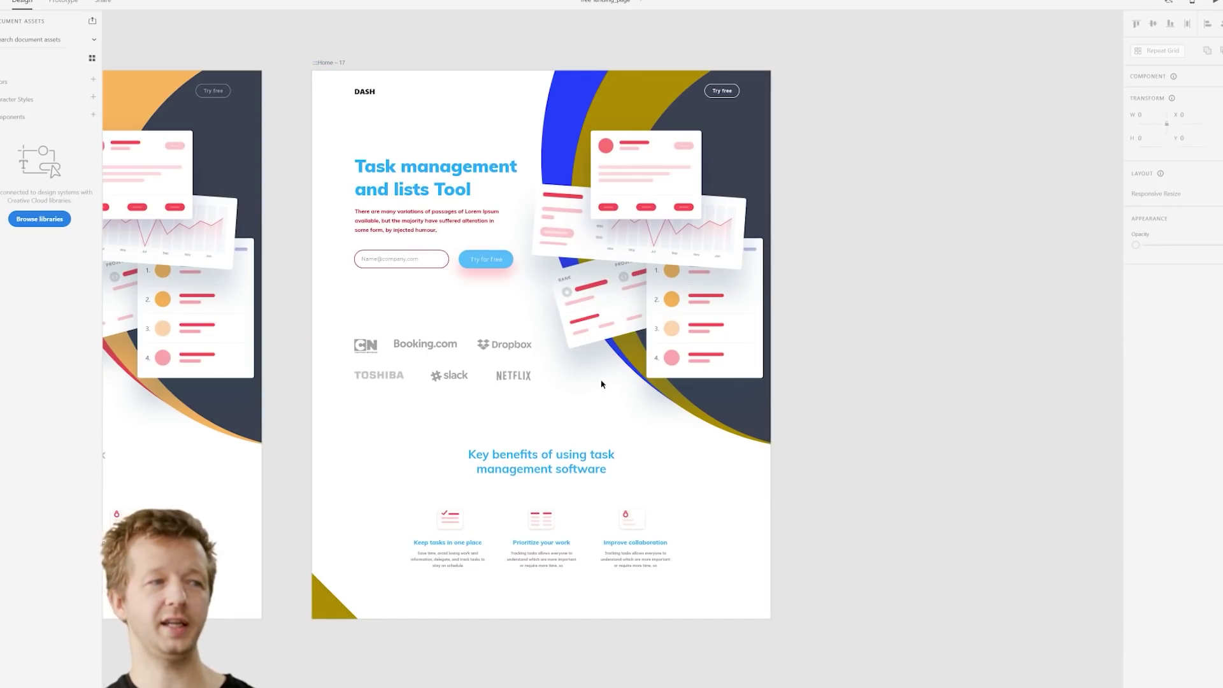
Reselect Home – 17 and tune its fill colour and hue until it is light purple.
{"action": "left_click", "coordinate": [325, 63]}
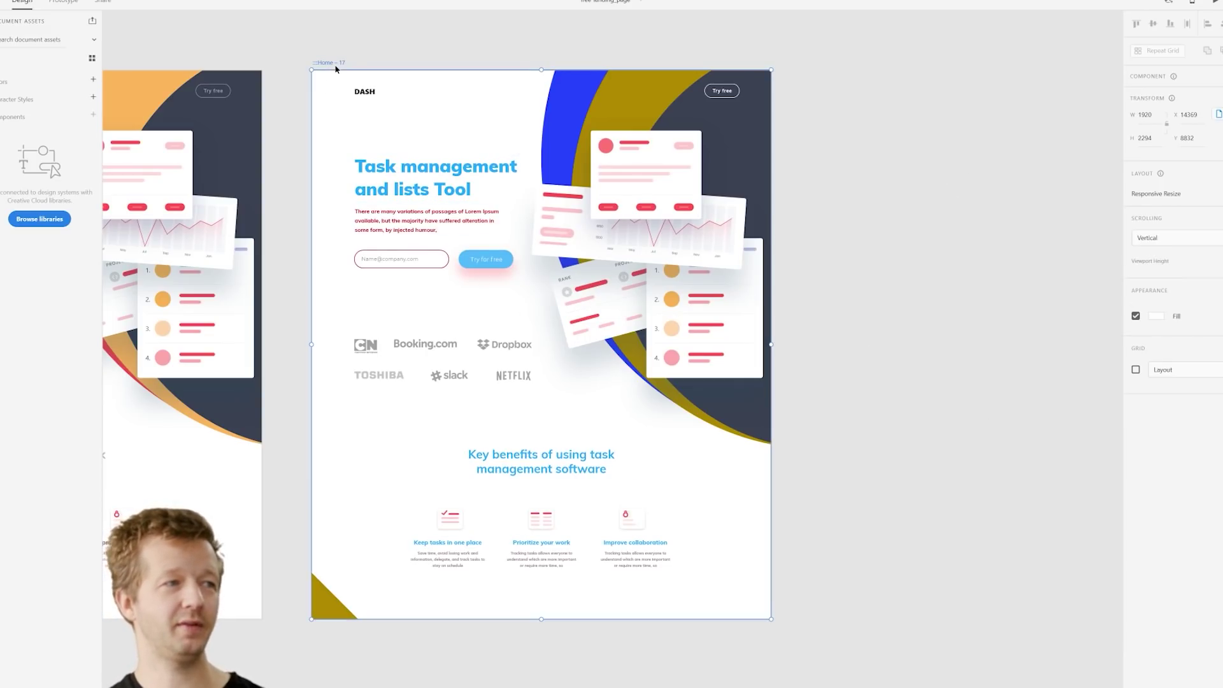
{"action": "left_click", "coordinate": [1158, 319]}
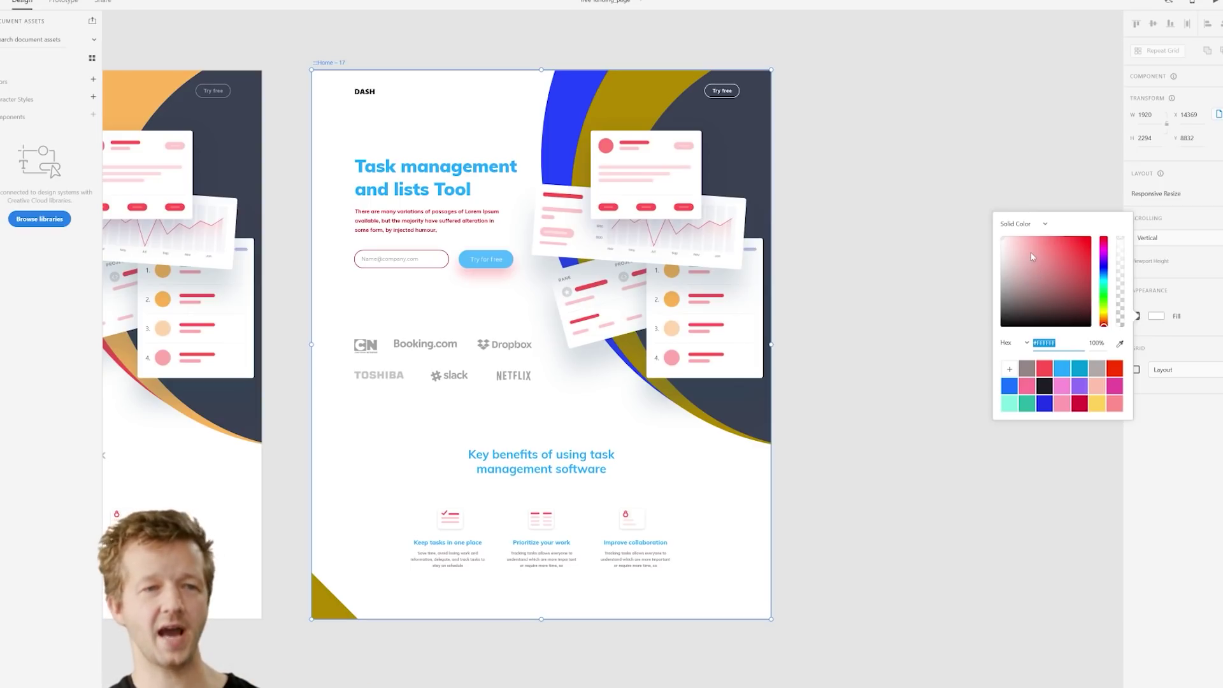
{"action": "left_click_drag", "start_coordinate": [1033, 257], "coordinate": [1042, 235]}
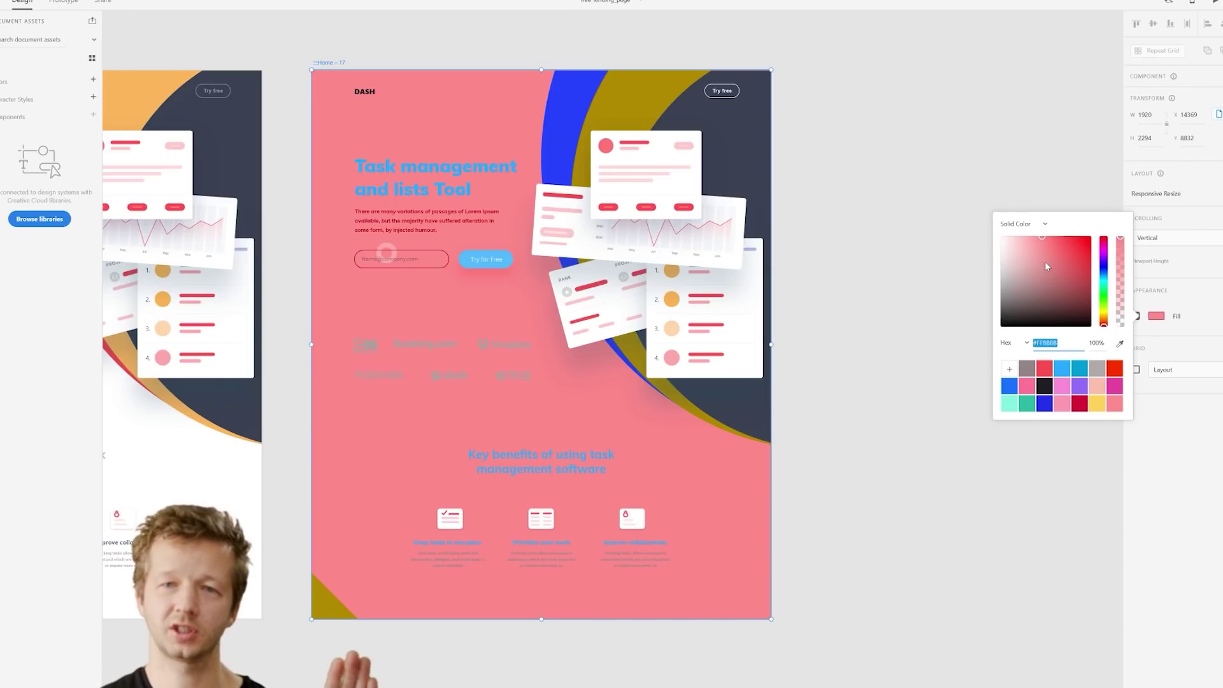
{"action": "left_click_drag", "start_coordinate": [1030, 262], "coordinate": [1026, 218]}
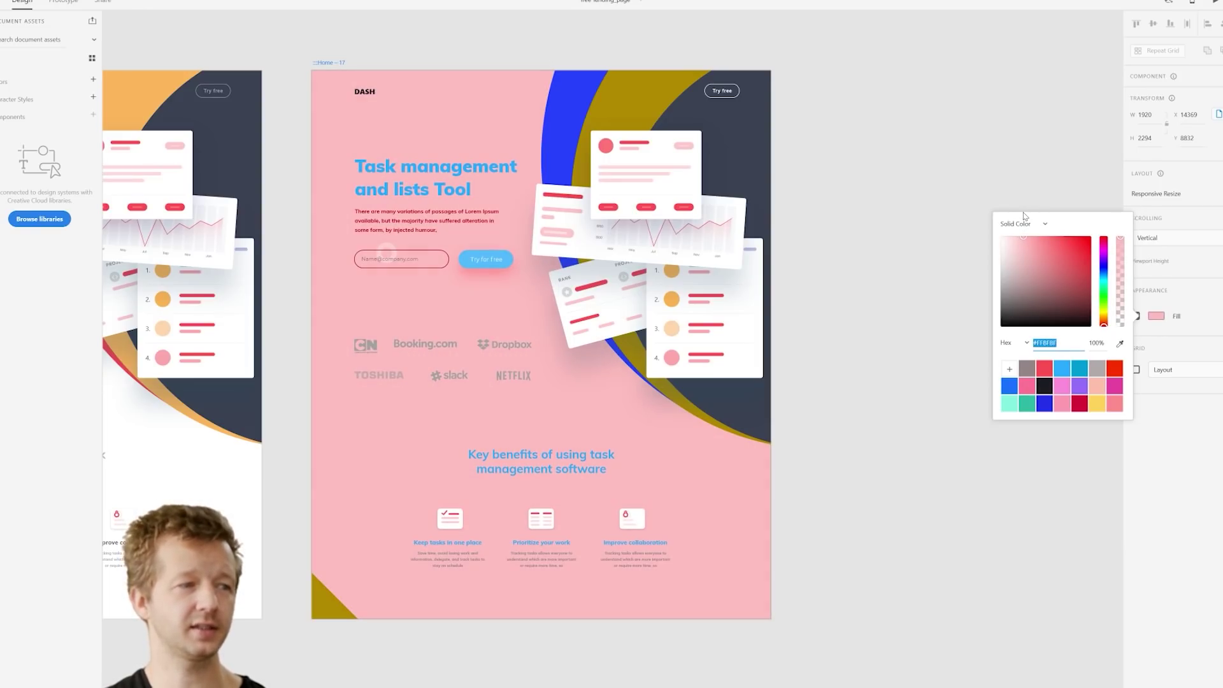
{"action": "left_click", "coordinate": [1104, 284]}
{"action": "mouse_move", "coordinate": [1106, 289]}
{"action": "left_mouse_down"}
{"action": "mouse_move", "coordinate": [1117, 325]}
{"action": "mouse_move", "coordinate": [1126, 258]}
{"action": "left_mouse_up"}
{"action": "left_click", "coordinate": [960, 335]}
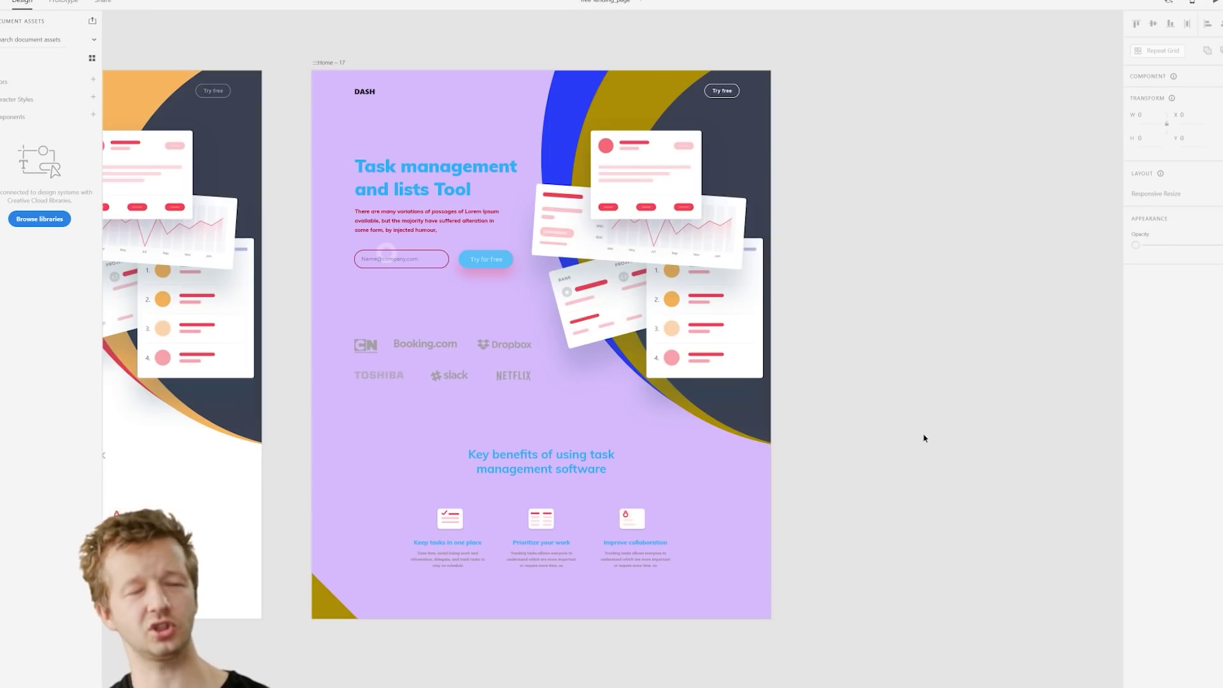
{"action": "scroll", "coordinate": [387, 350], "scroll_direction": "up", "scroll_amount": 5}
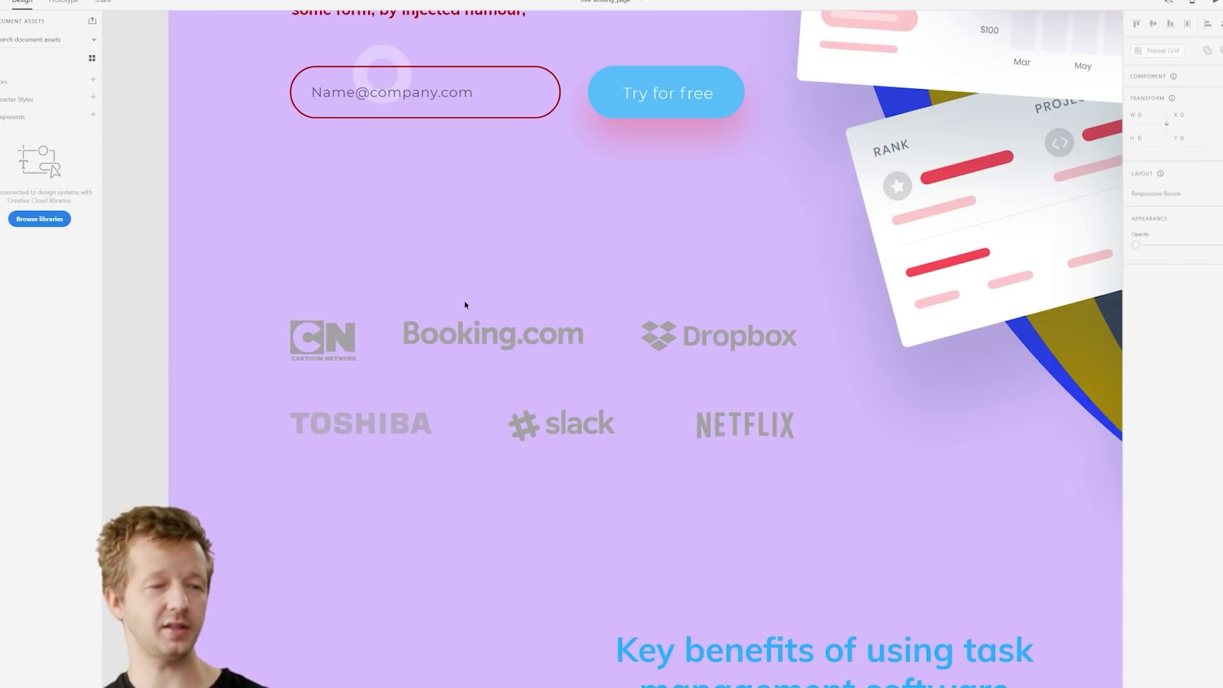
Zoom and pan across the six DASH artboards, ending zoomed out on the full row.
{"action": "scroll", "coordinate": [480, 310], "scroll_direction": "down", "scroll_amount": 5}
{"action": "scroll", "coordinate": [533, 432], "scroll_direction": "left", "scroll_amount": 5}
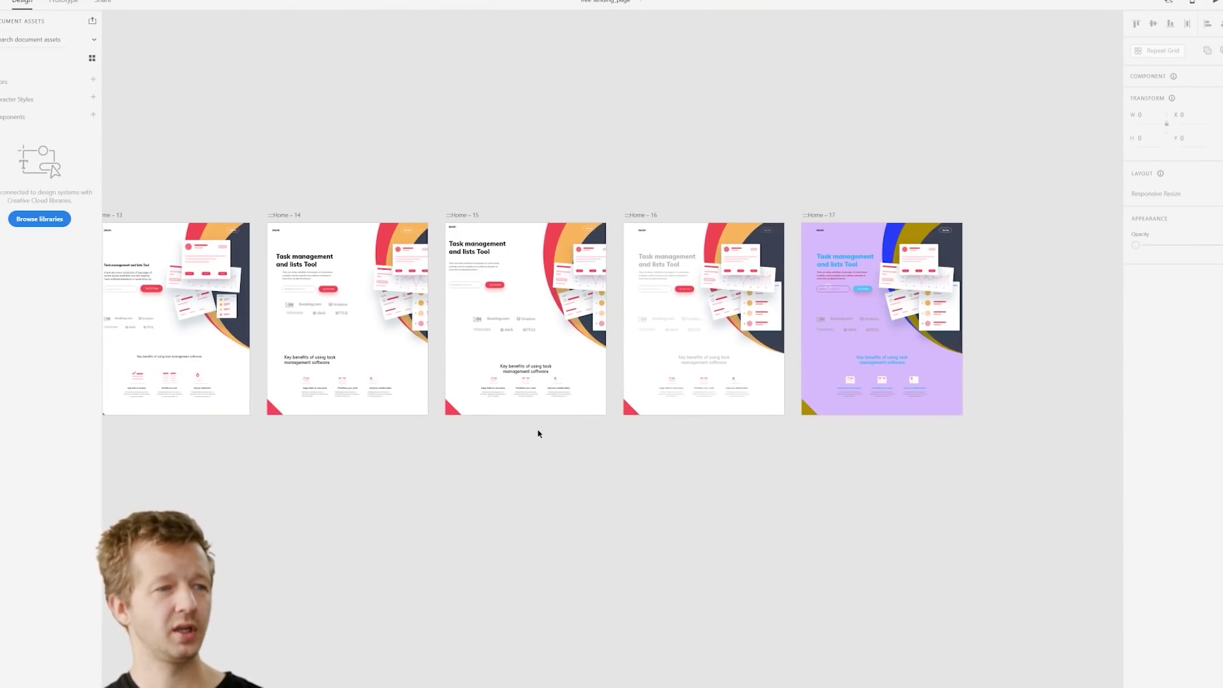
{"action": "scroll", "coordinate": [571, 445], "scroll_direction": "down", "scroll_amount": 2}
{"action": "scroll", "coordinate": [571, 445], "scroll_direction": "left", "scroll_amount": 3}
{"action": "scroll", "coordinate": [571, 445], "scroll_direction": "down", "scroll_amount": 2}
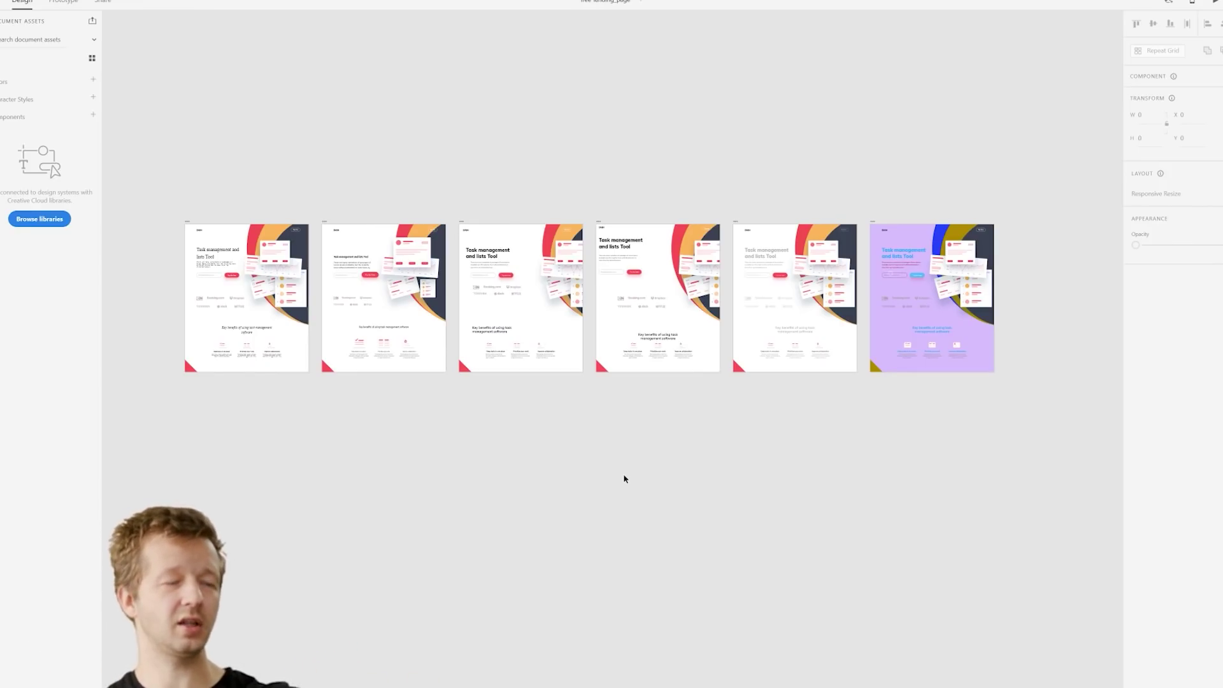
{"action": "scroll", "coordinate": [218, 335], "scroll_direction": "up", "scroll_amount": 5}
{"action": "scroll", "coordinate": [577, 328], "scroll_direction": "right", "scroll_amount": 15}
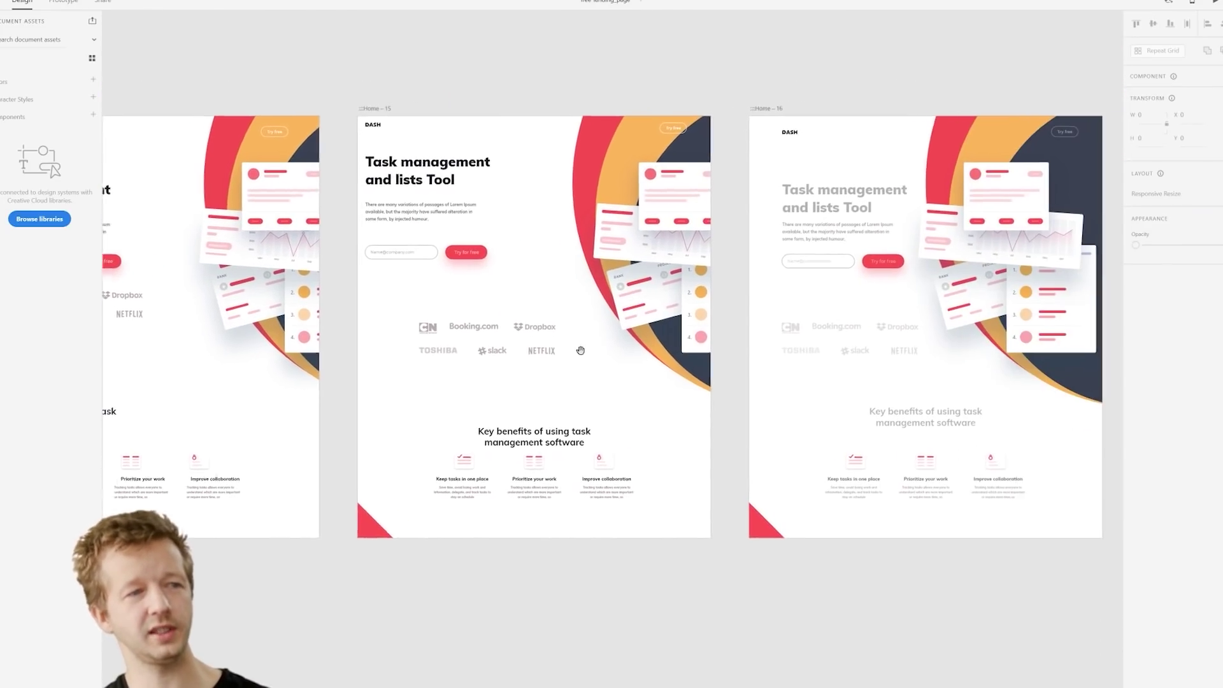
{"action": "scroll", "coordinate": [697, 330], "scroll_direction": "right", "scroll_amount": 5}
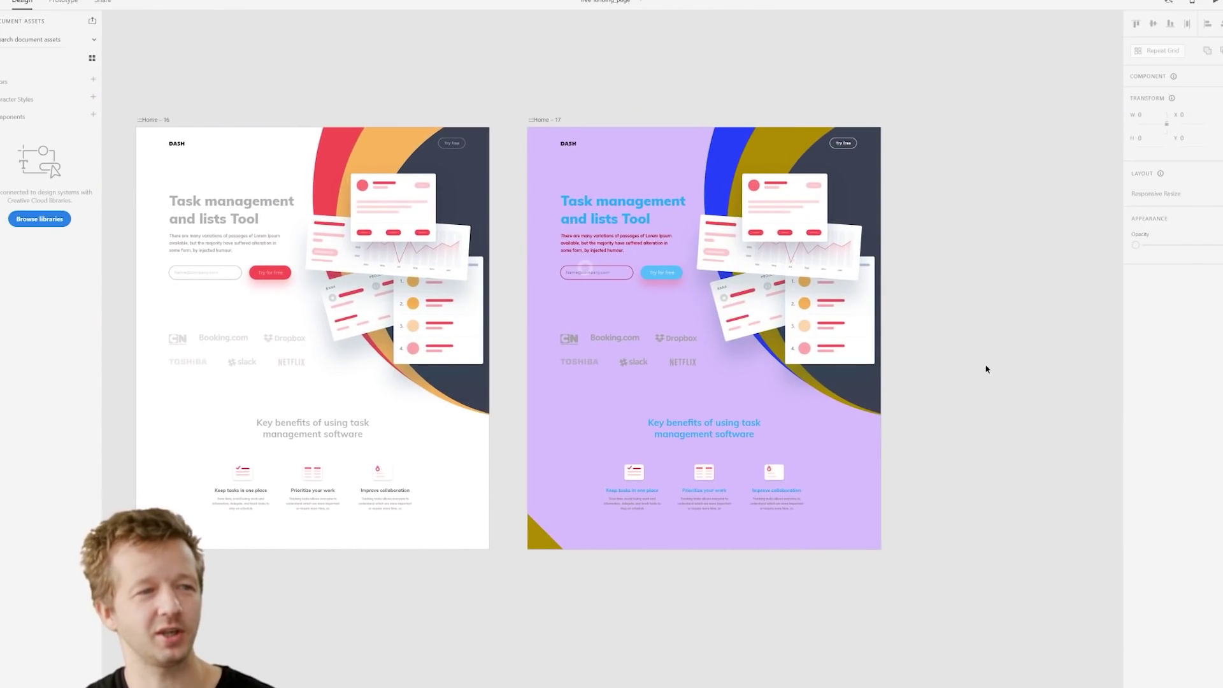
{"action": "scroll", "coordinate": [963, 338], "scroll_direction": "up", "scroll_amount": 3}
{"action": "scroll", "coordinate": [991, 342], "scroll_direction": "left", "scroll_amount": 2}
{"action": "scroll", "coordinate": [1021, 382], "scroll_direction": "down", "scroll_amount": 8}
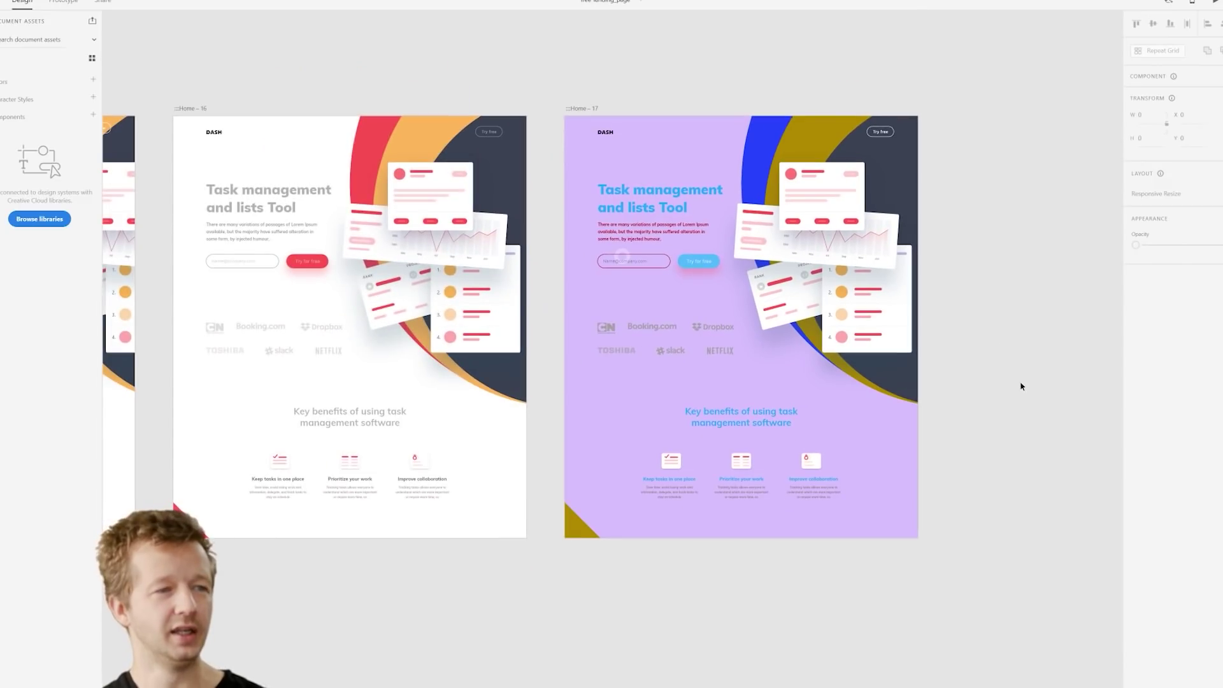
{"action": "scroll", "coordinate": [752, 452], "scroll_direction": "left", "scroll_amount": 3}
{"action": "scroll", "coordinate": [794, 461], "scroll_direction": "down", "scroll_amount": 1}
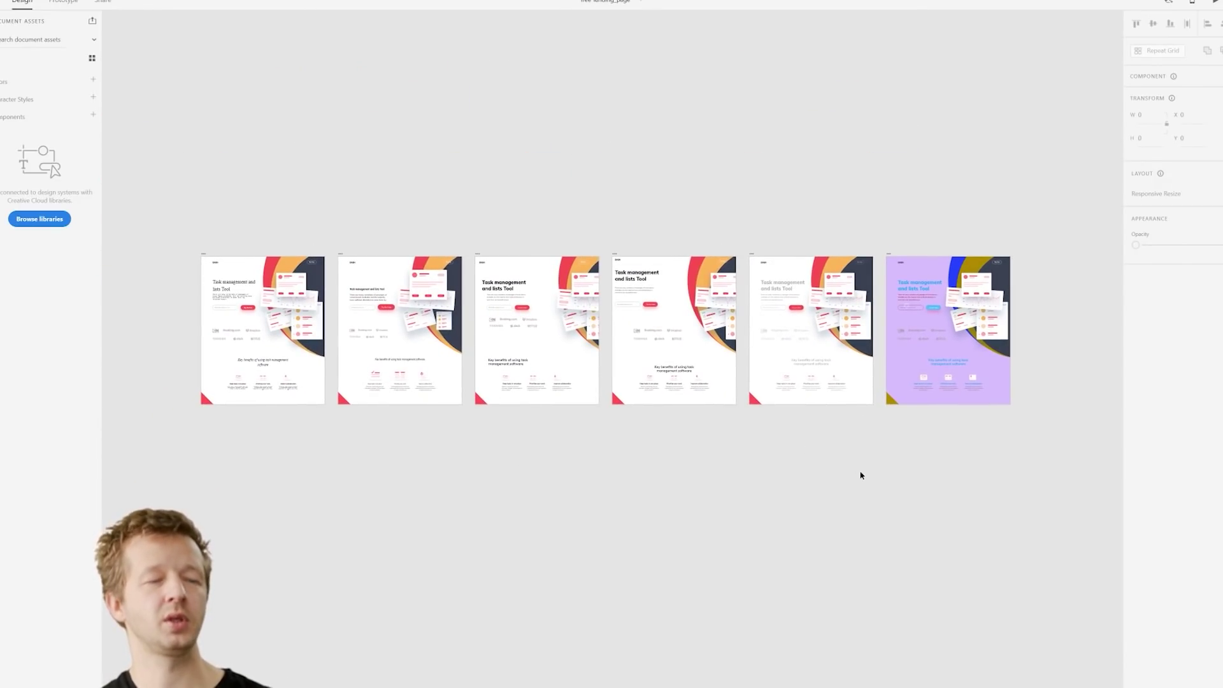